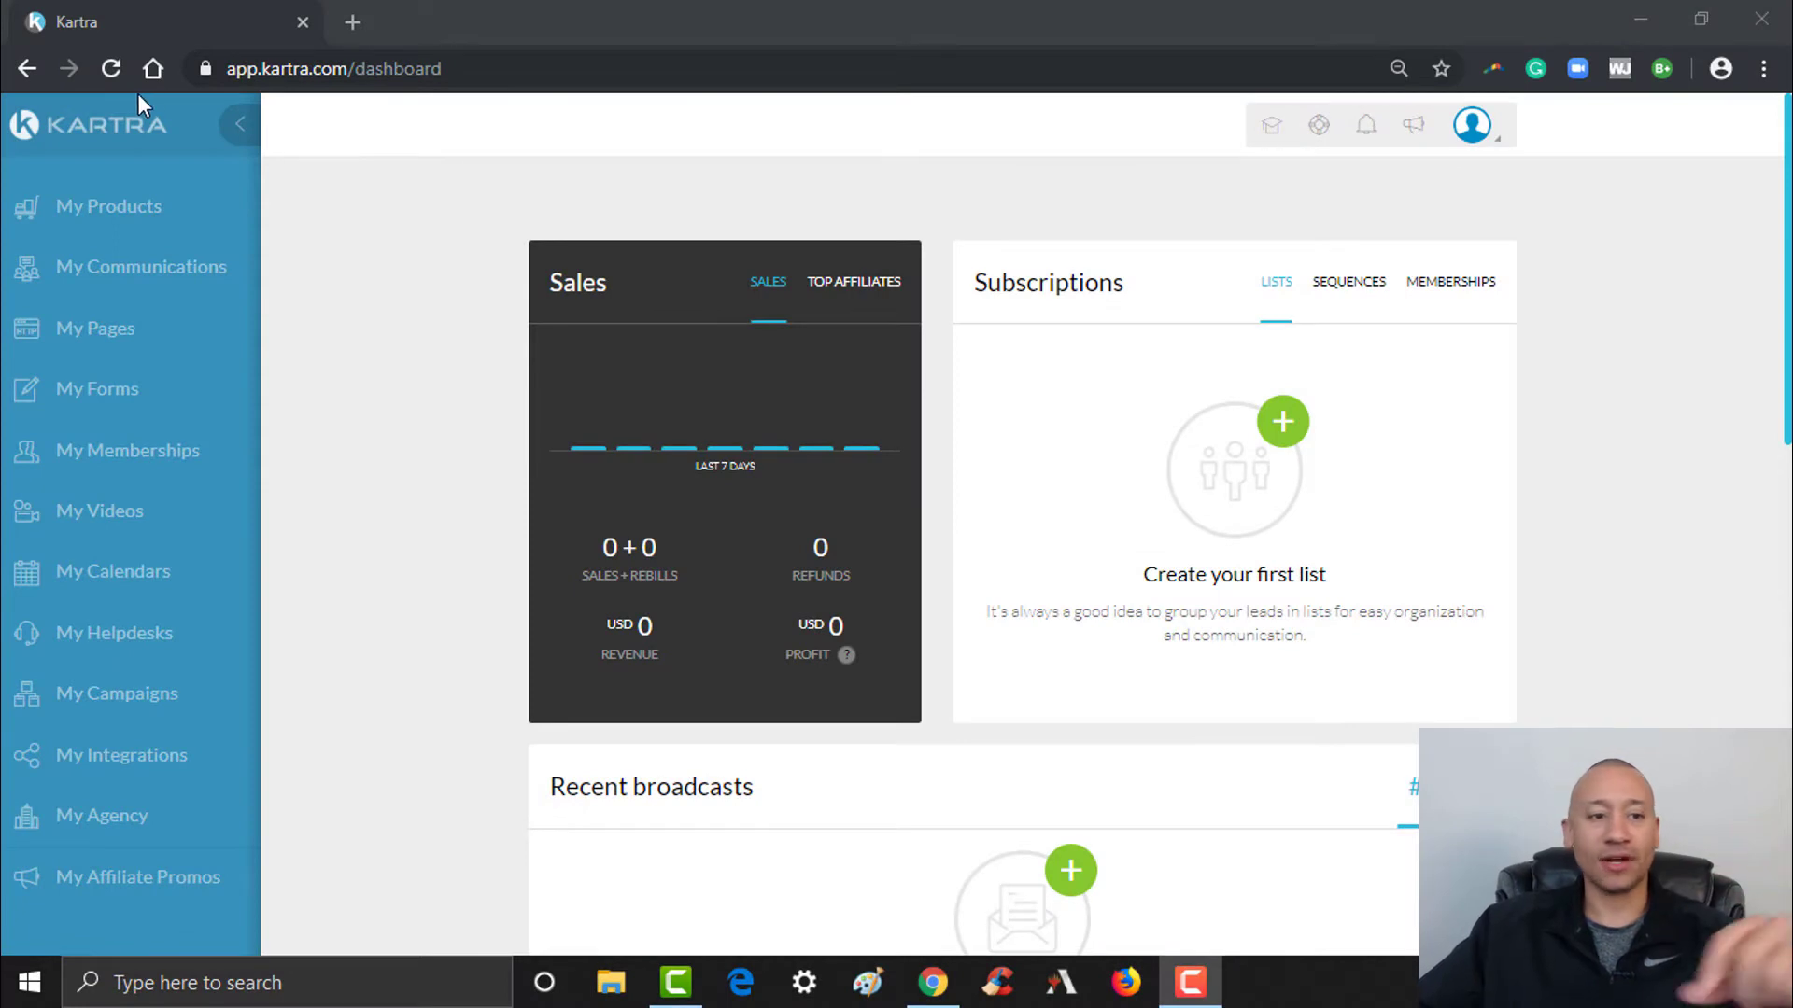
click(135, 267)
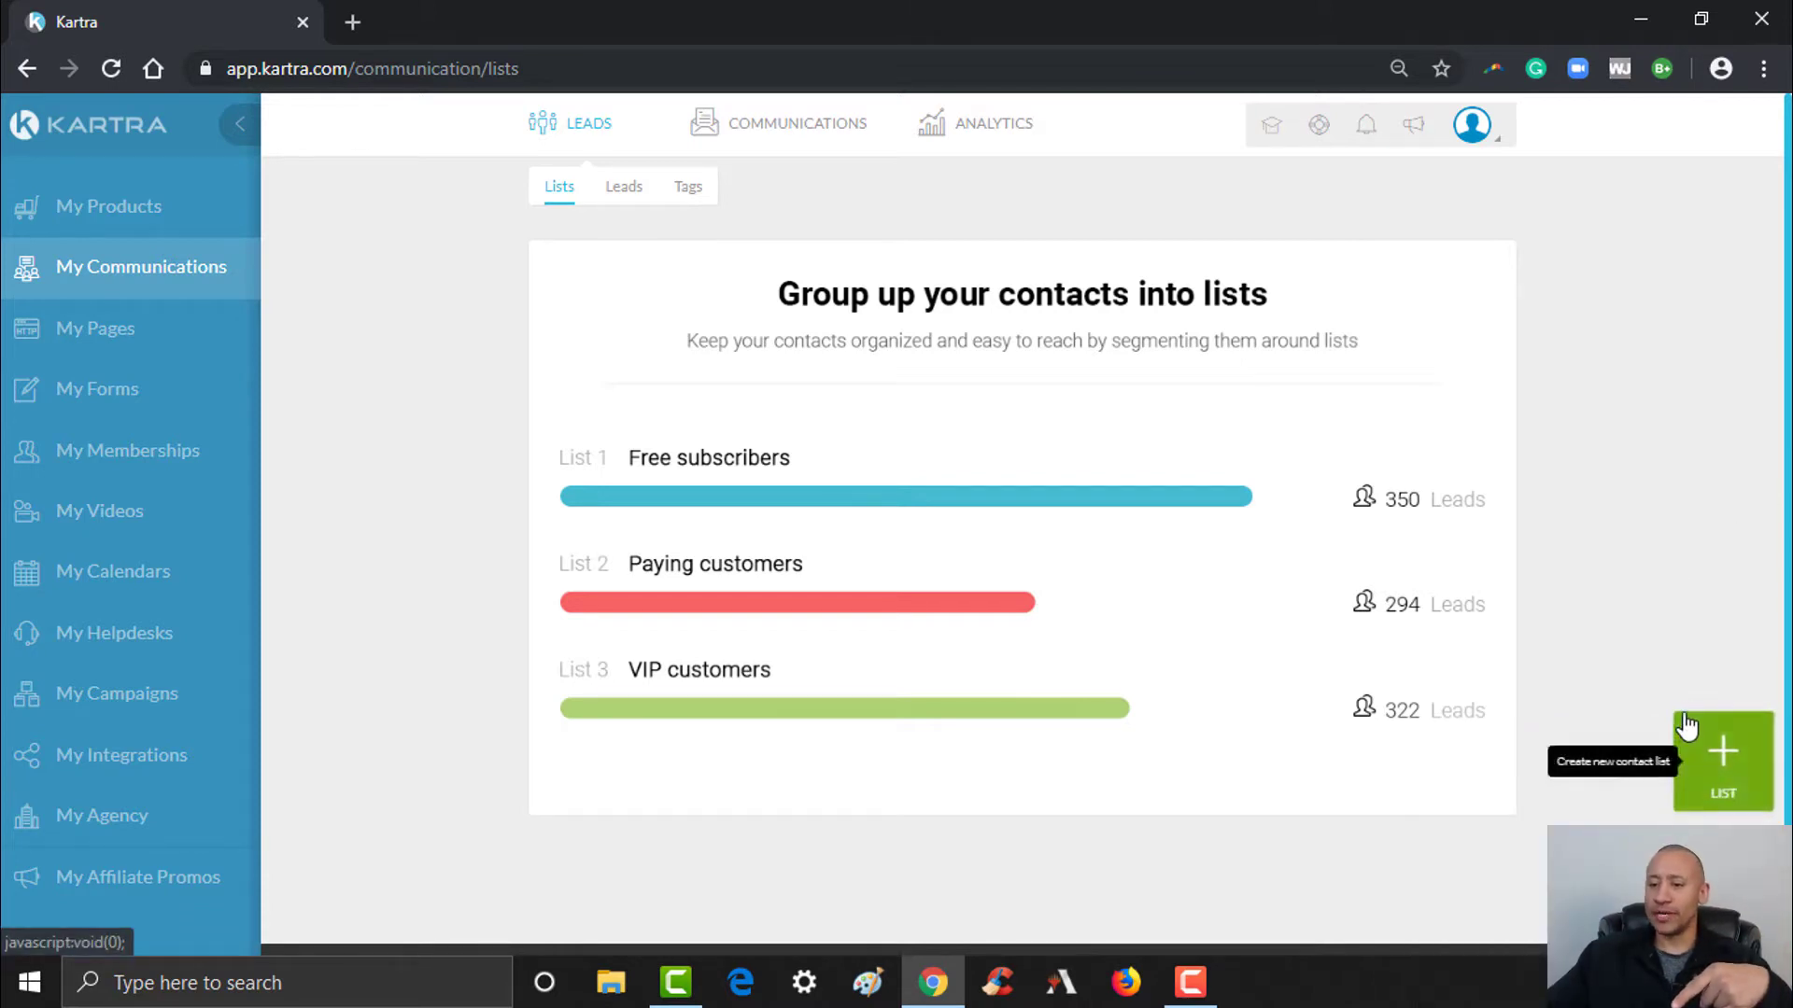
click(1727, 771)
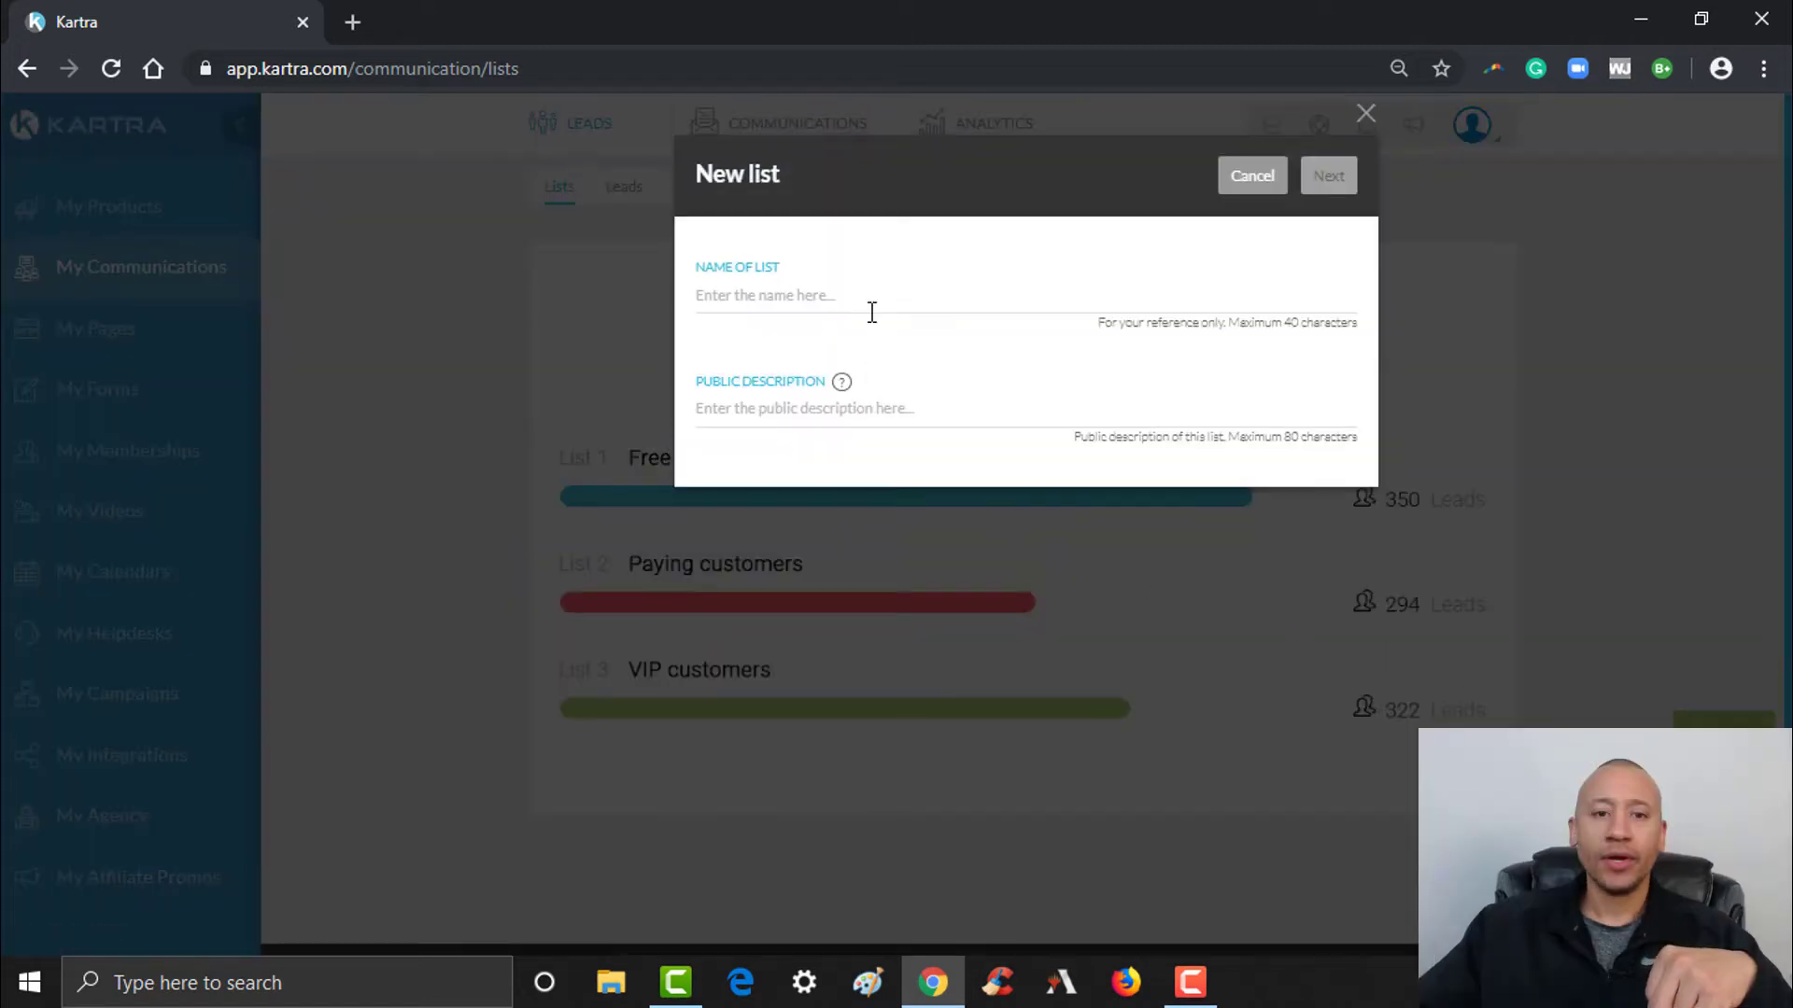
click(871, 300)
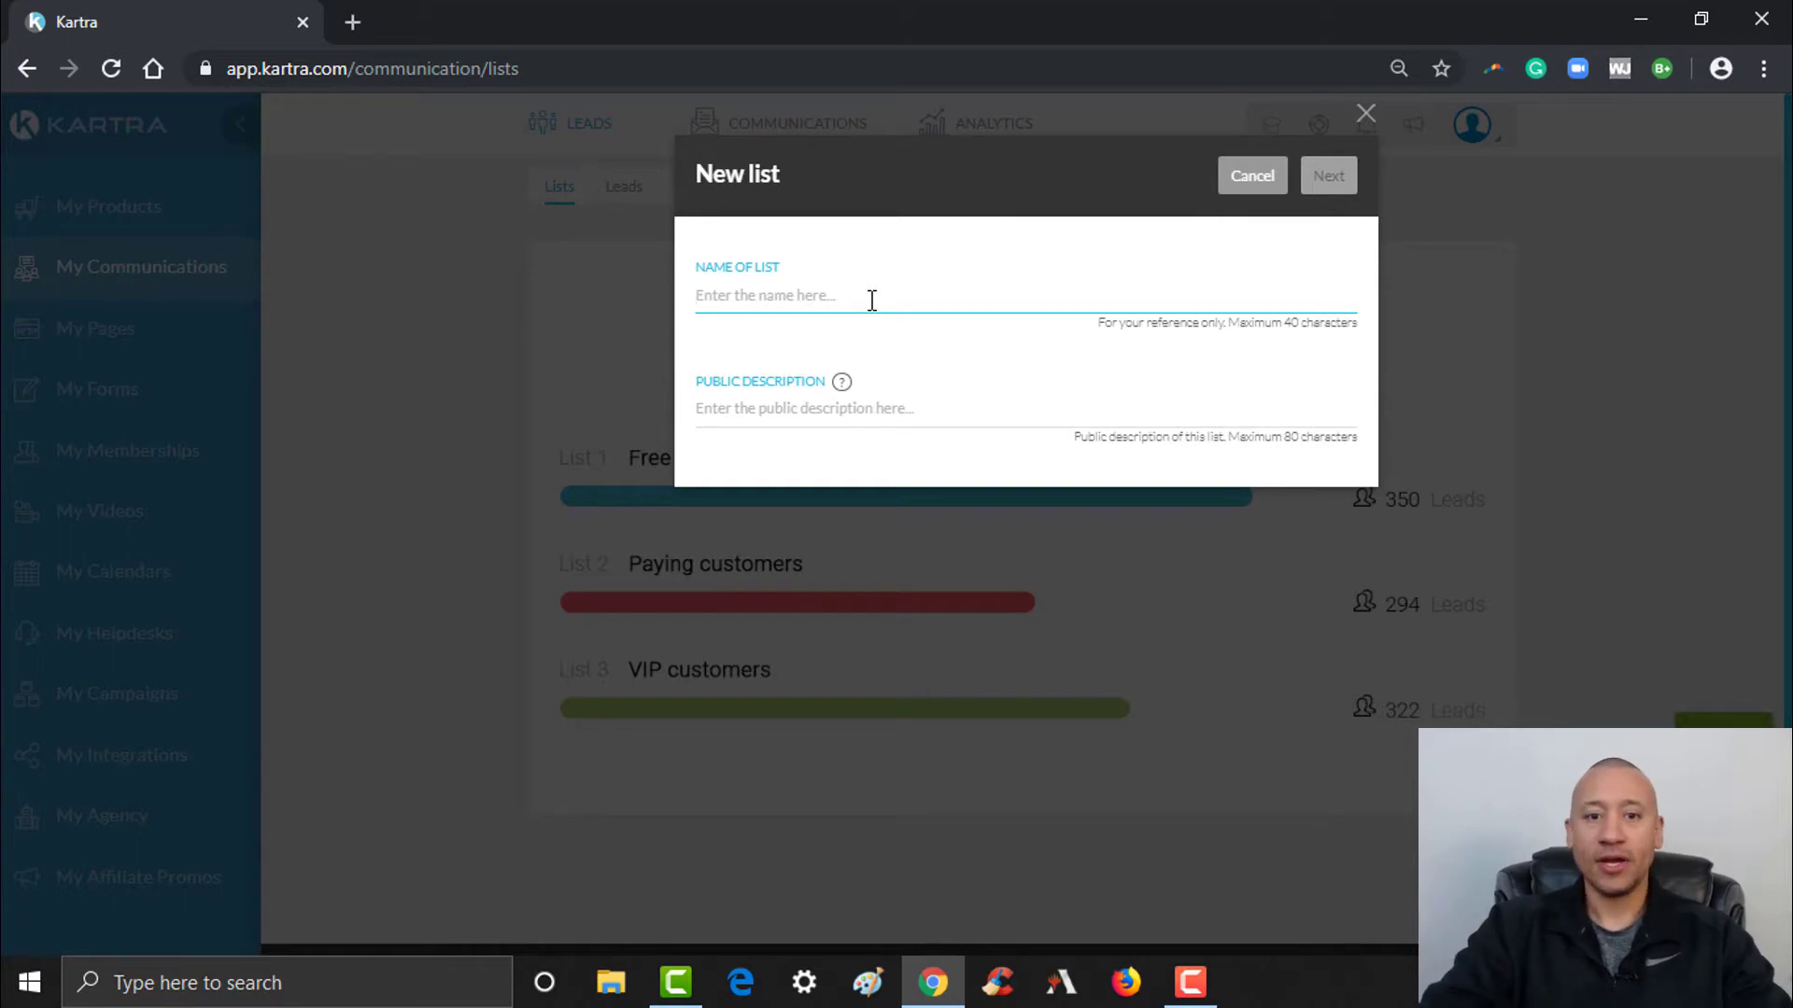
text(www.)
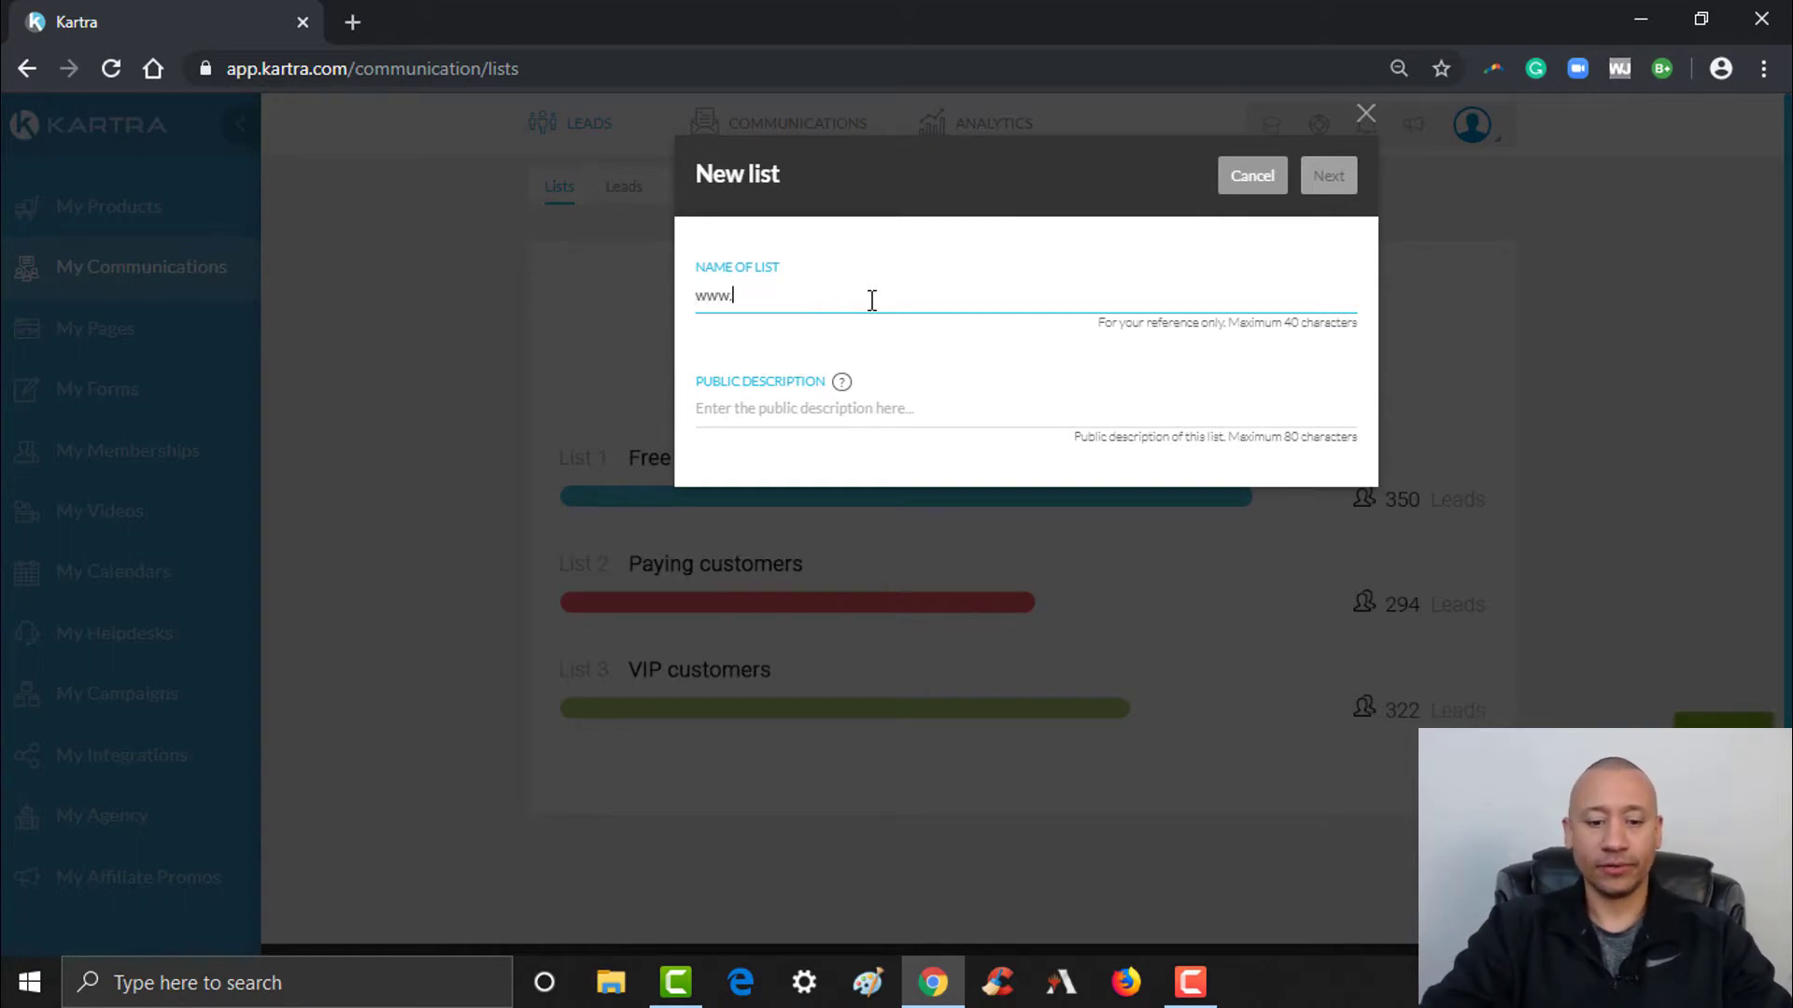
text(alpha)
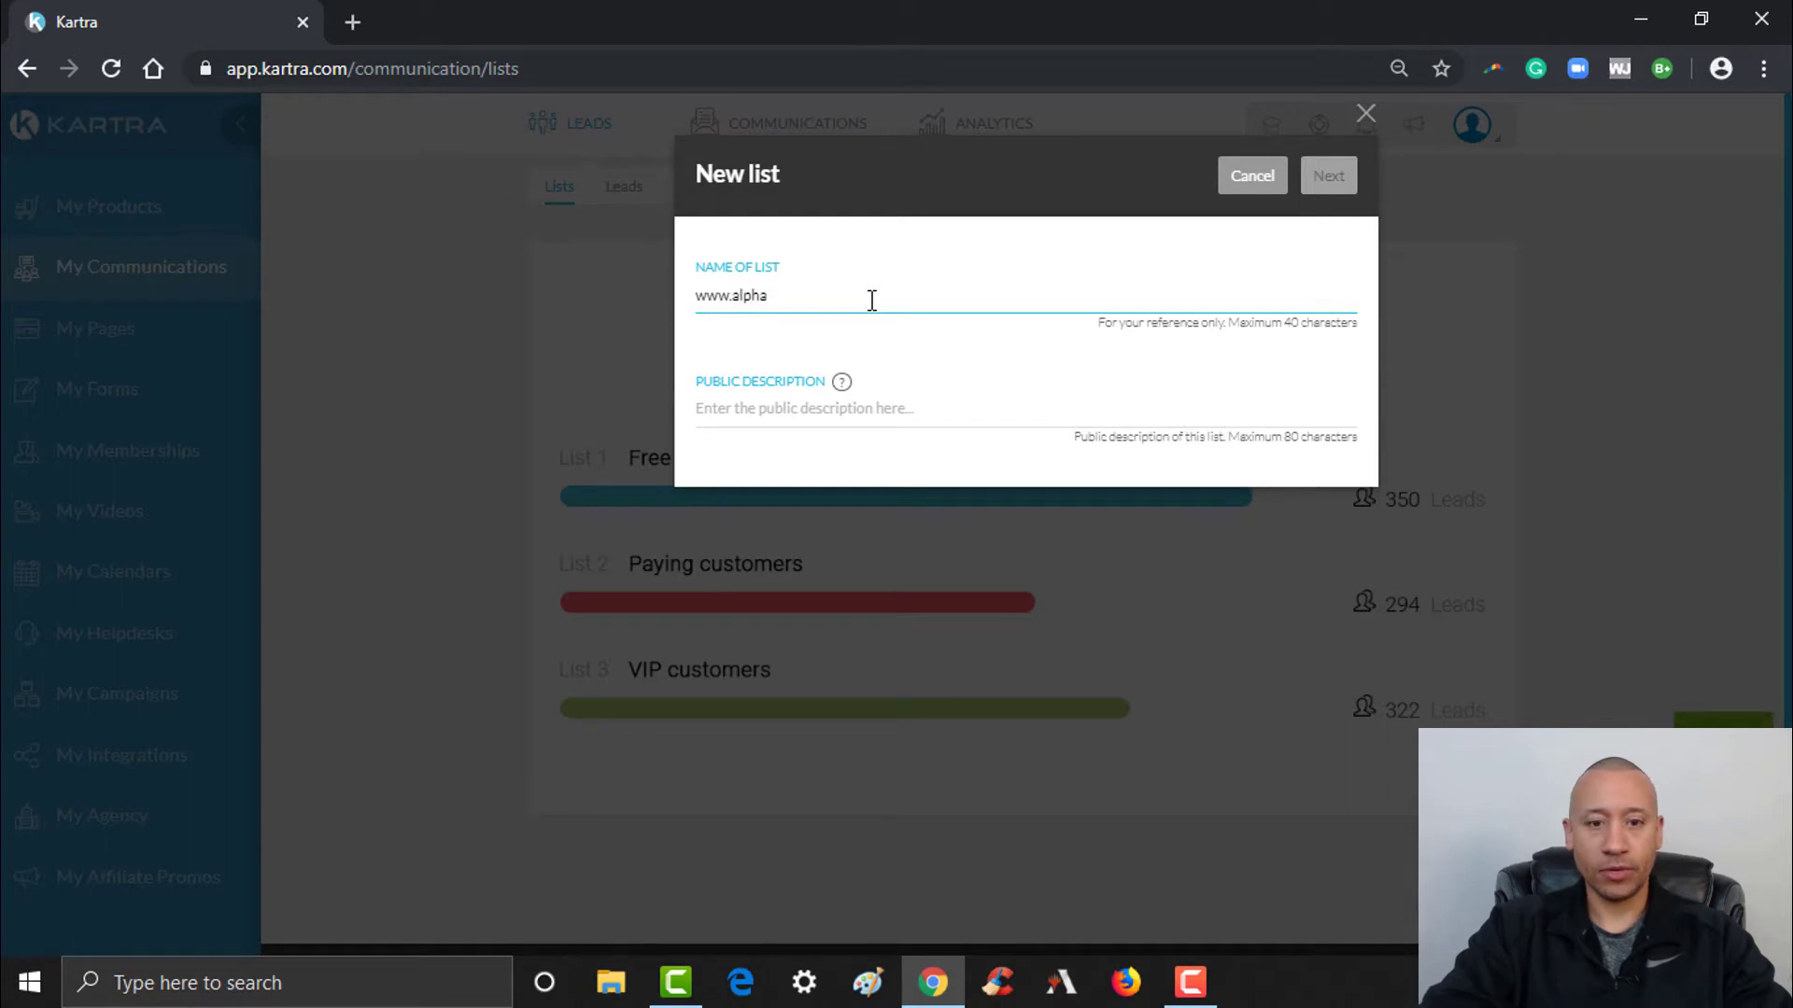
text(automation)
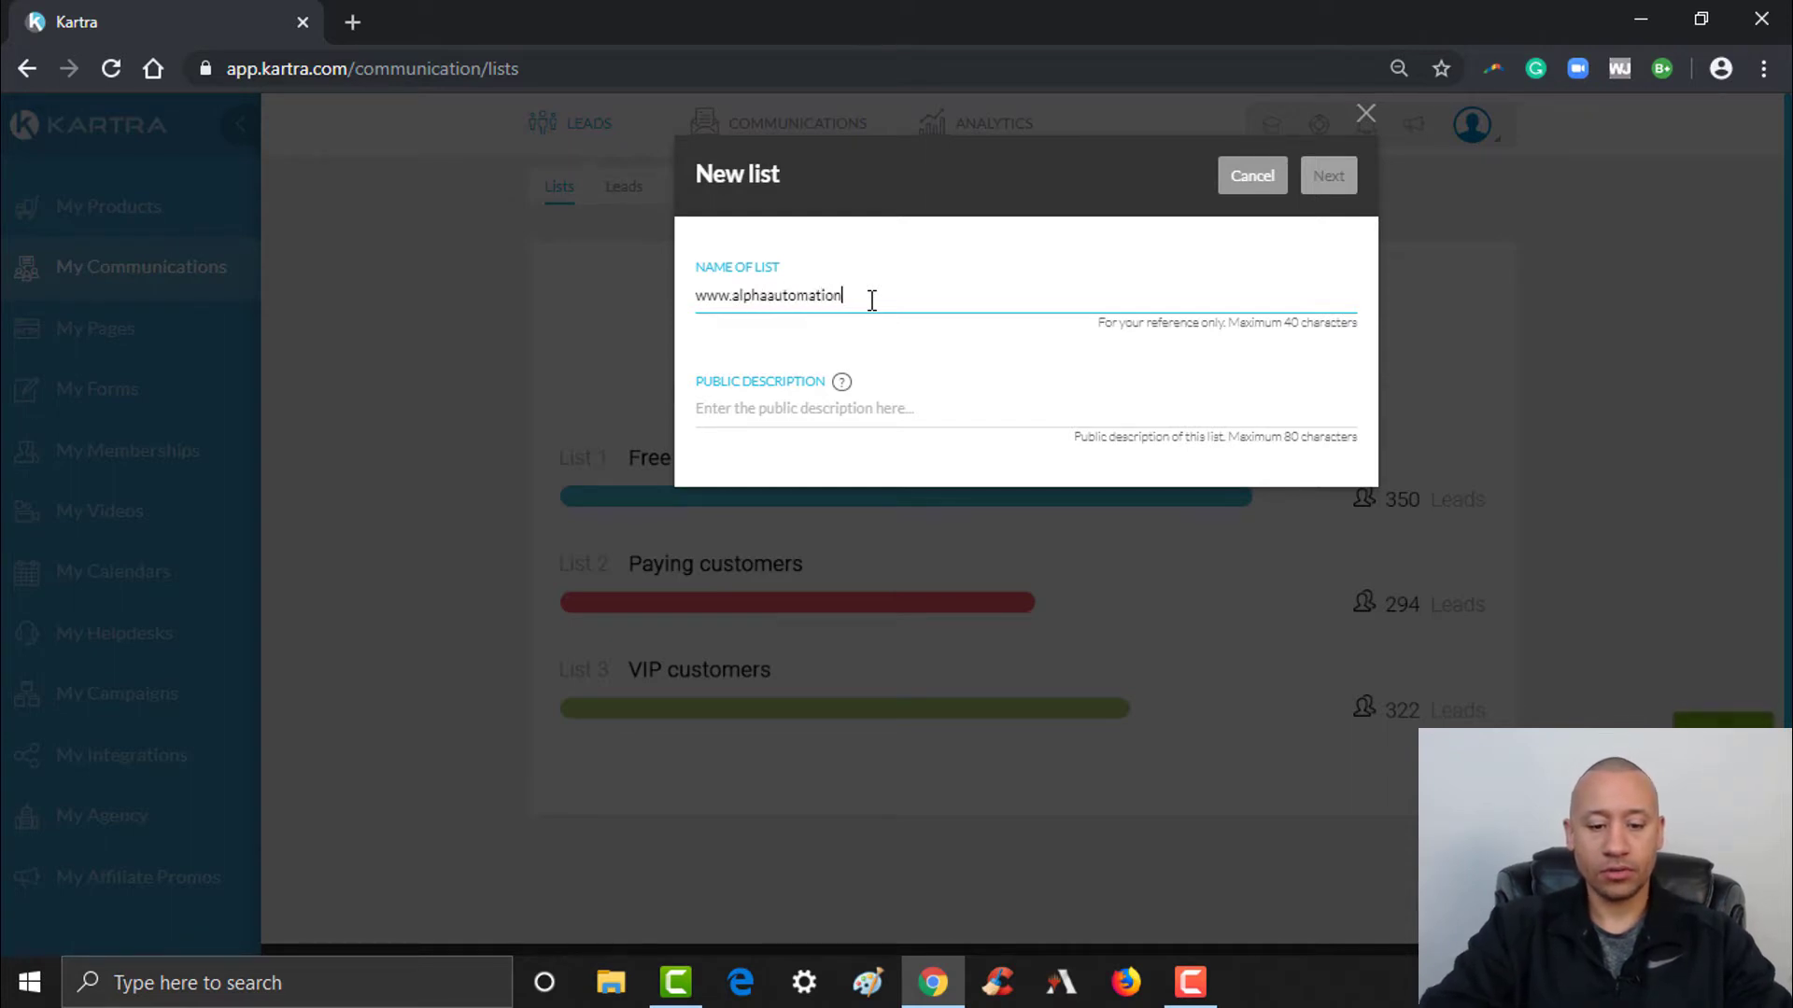
text(.net)
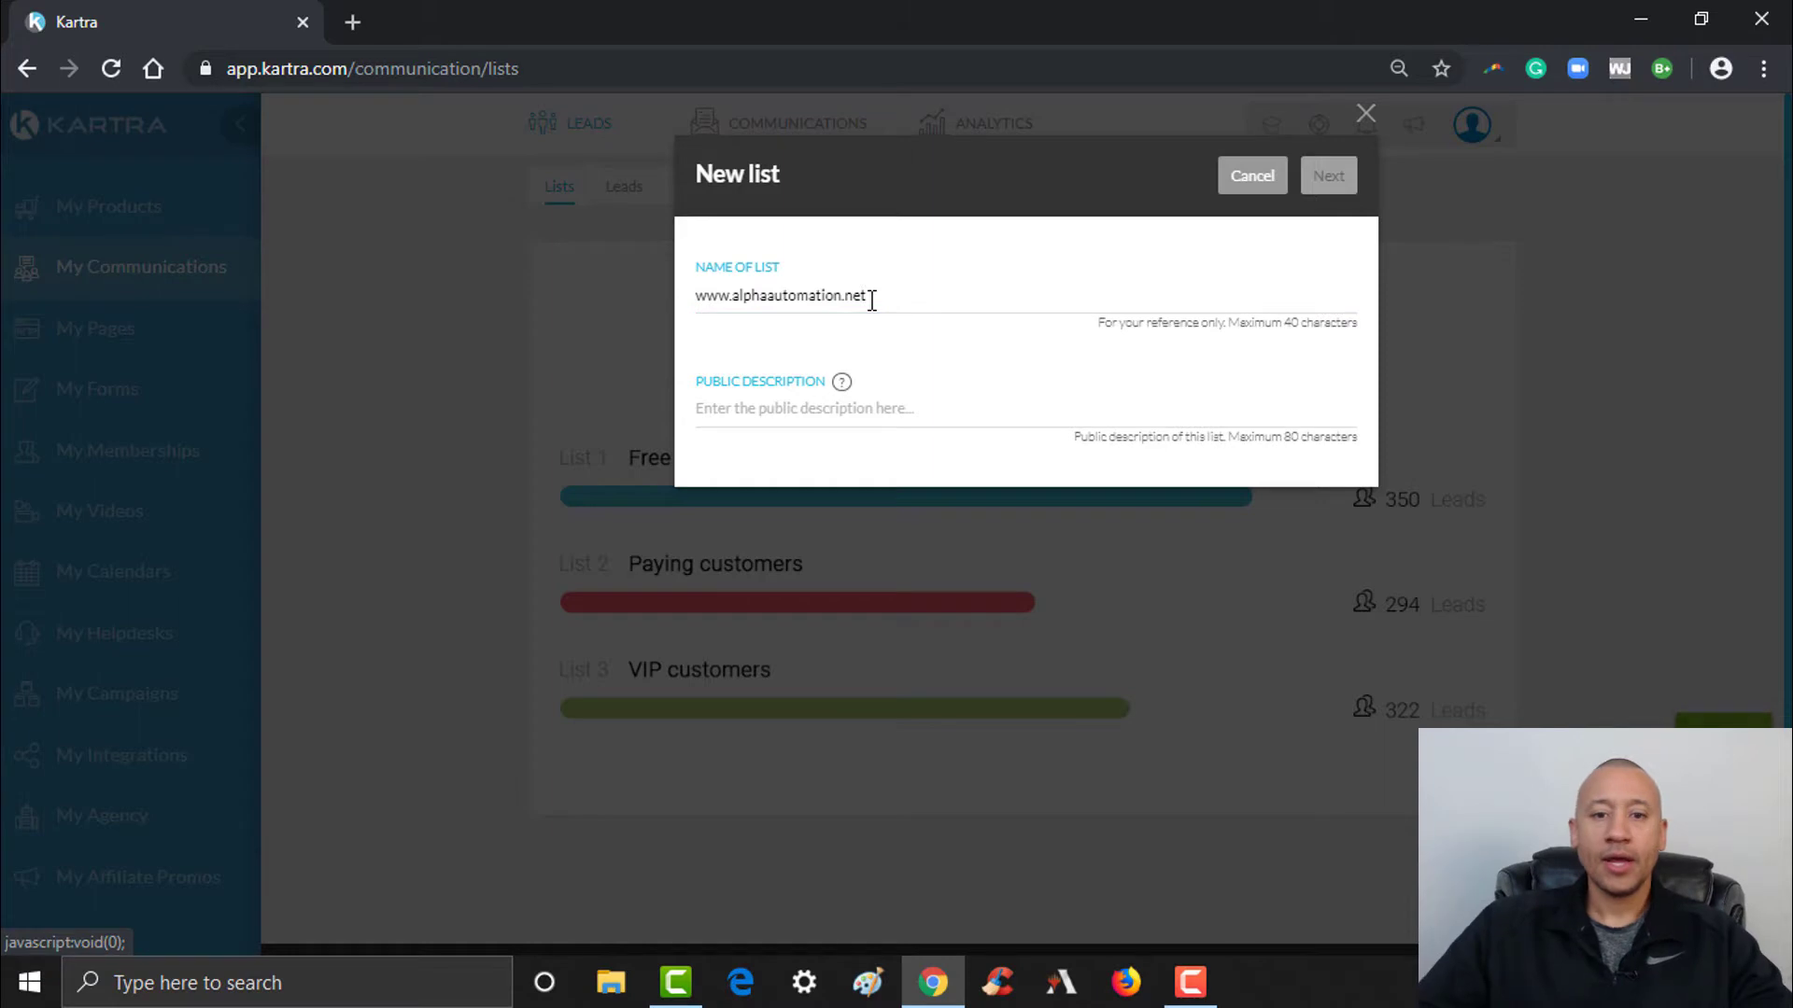
Give the list the public description "You downloaded our step by step kartra setup guide", create it and return to the lists overview.
click(732, 409)
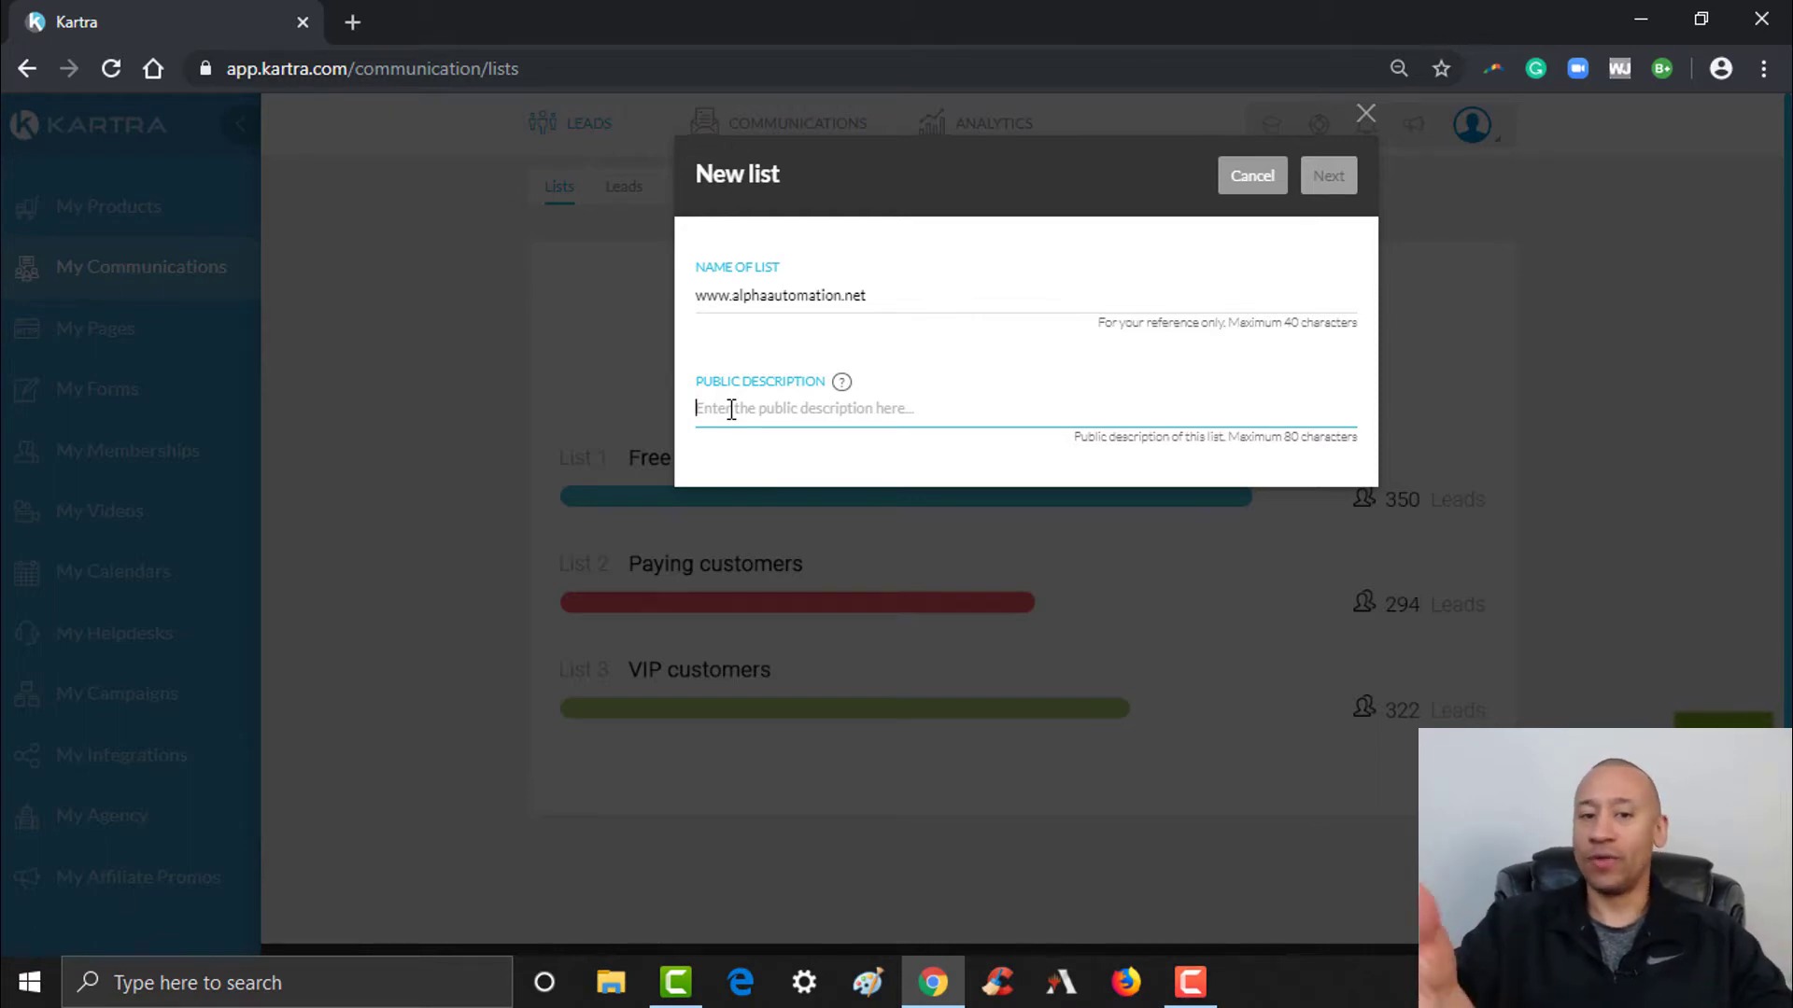
text(You downloaded our )
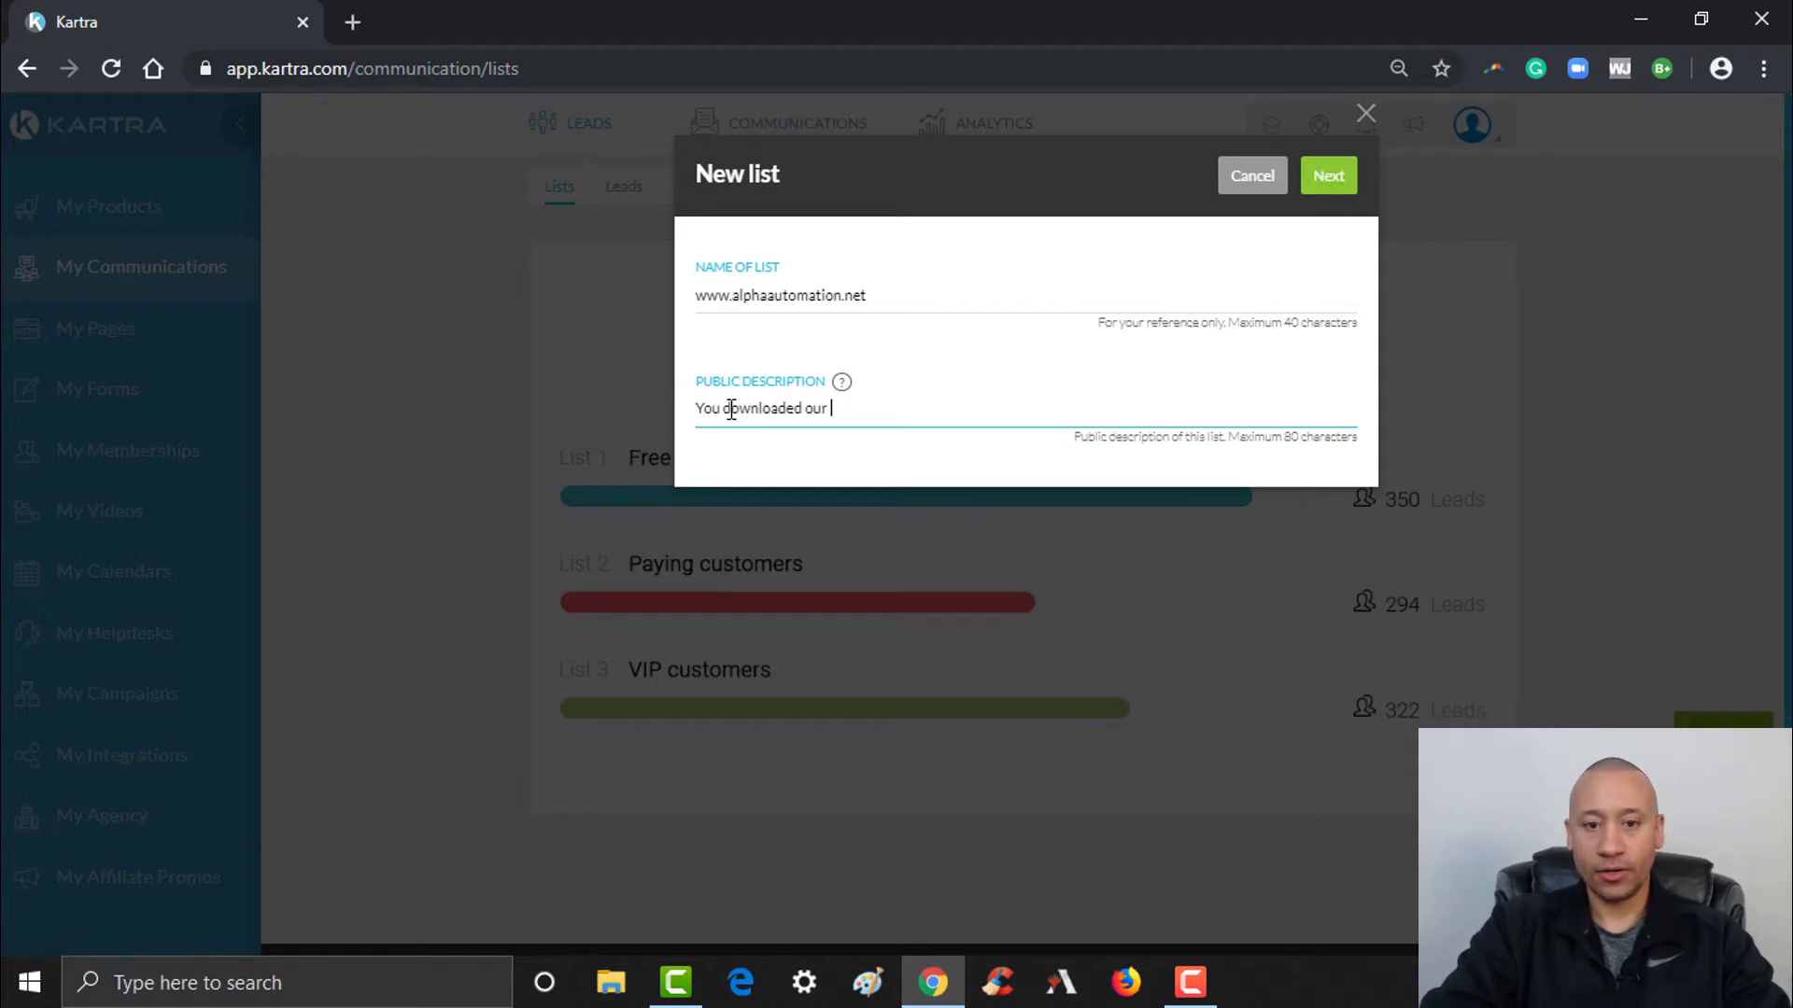
text(step by step kartra setup guide)
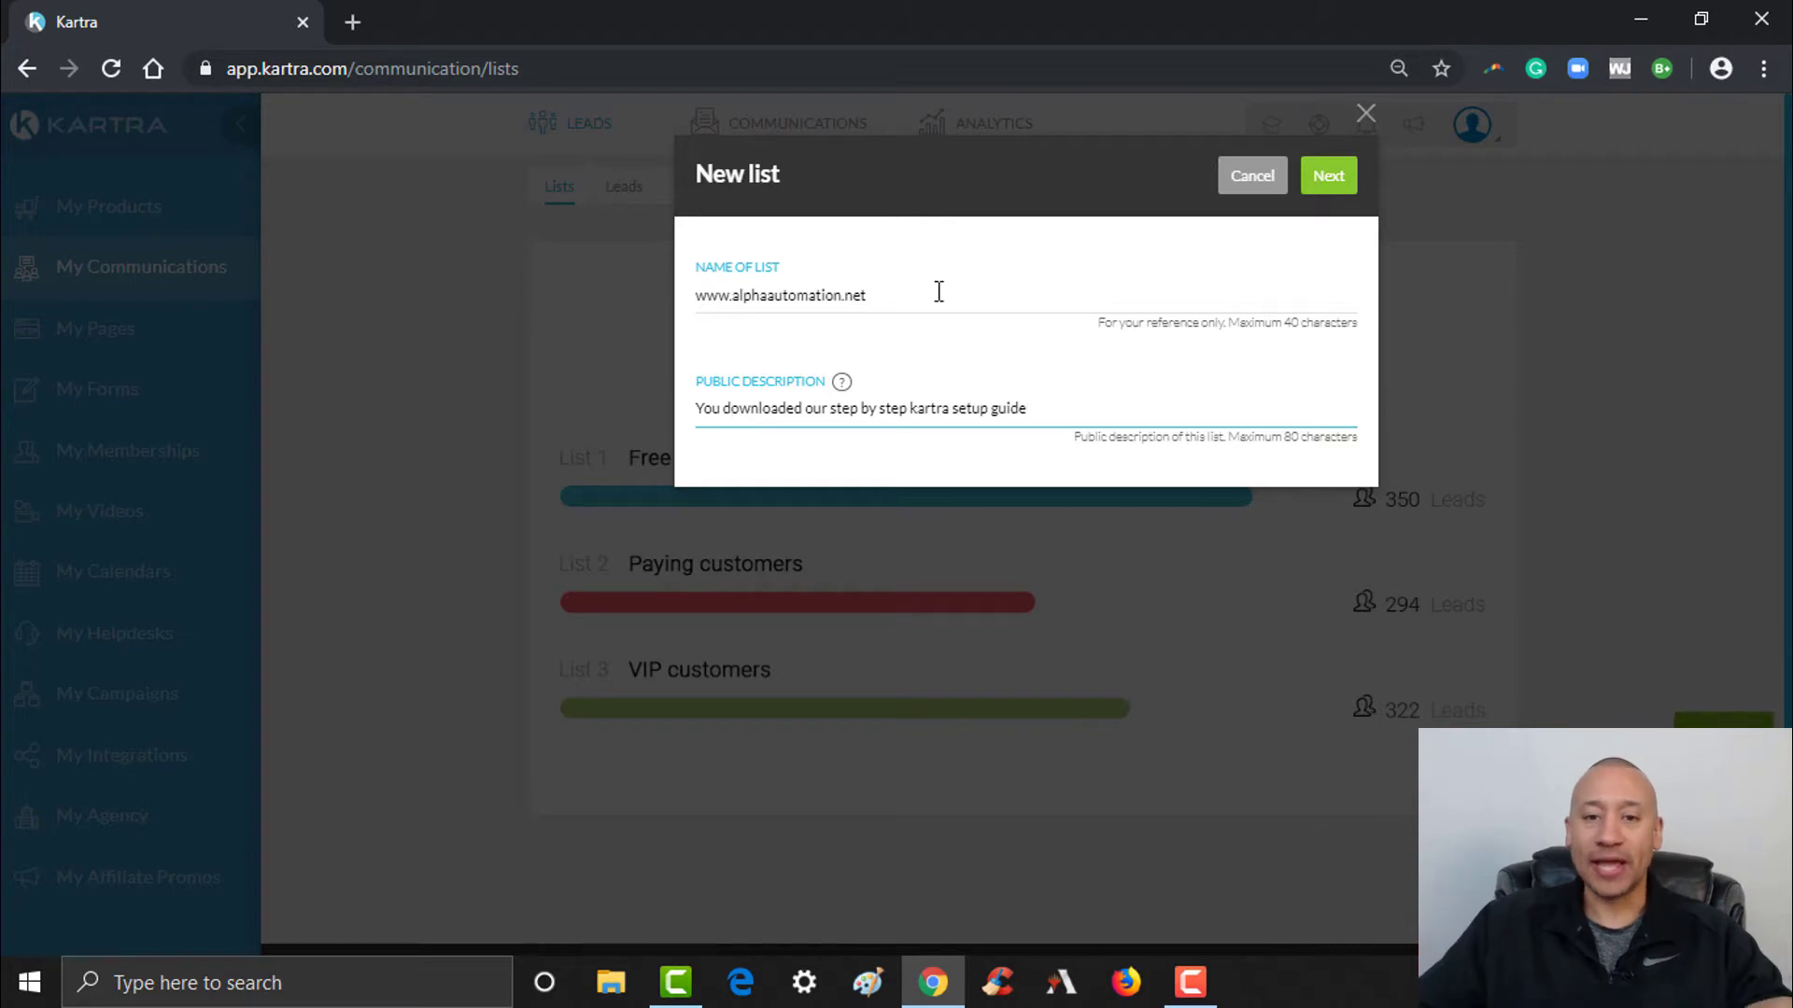
drag(936, 291, 681, 311)
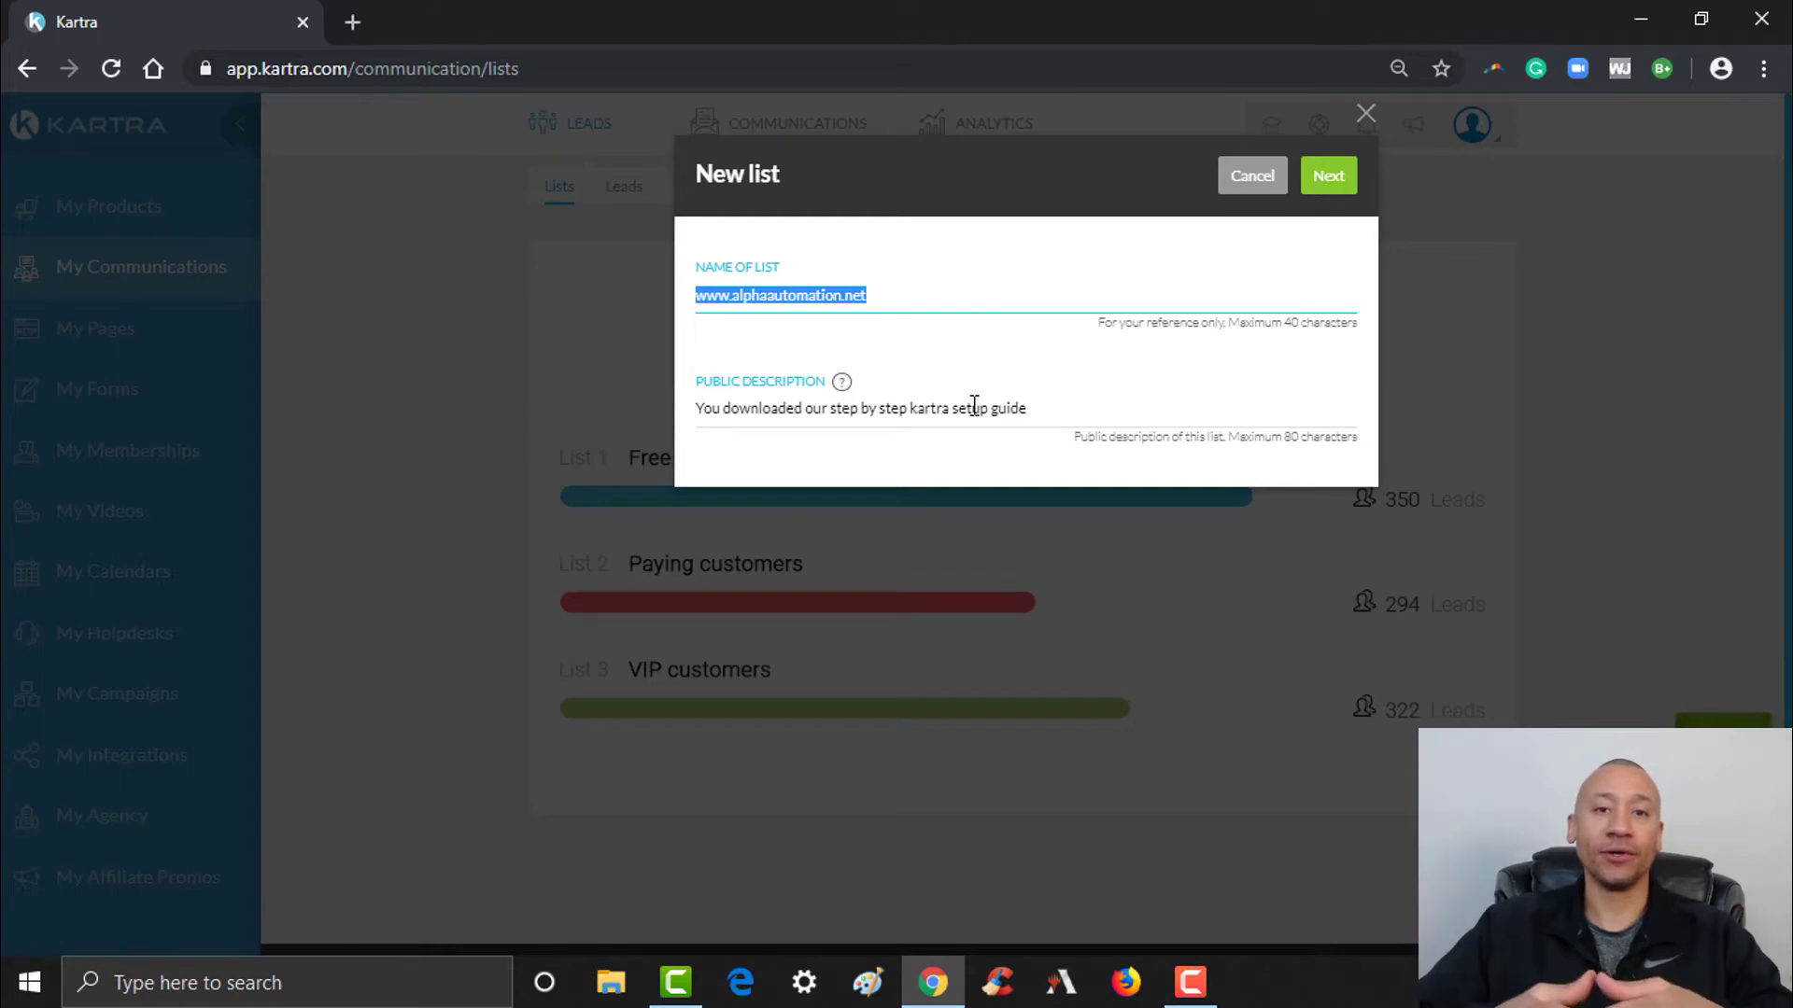
click(1338, 175)
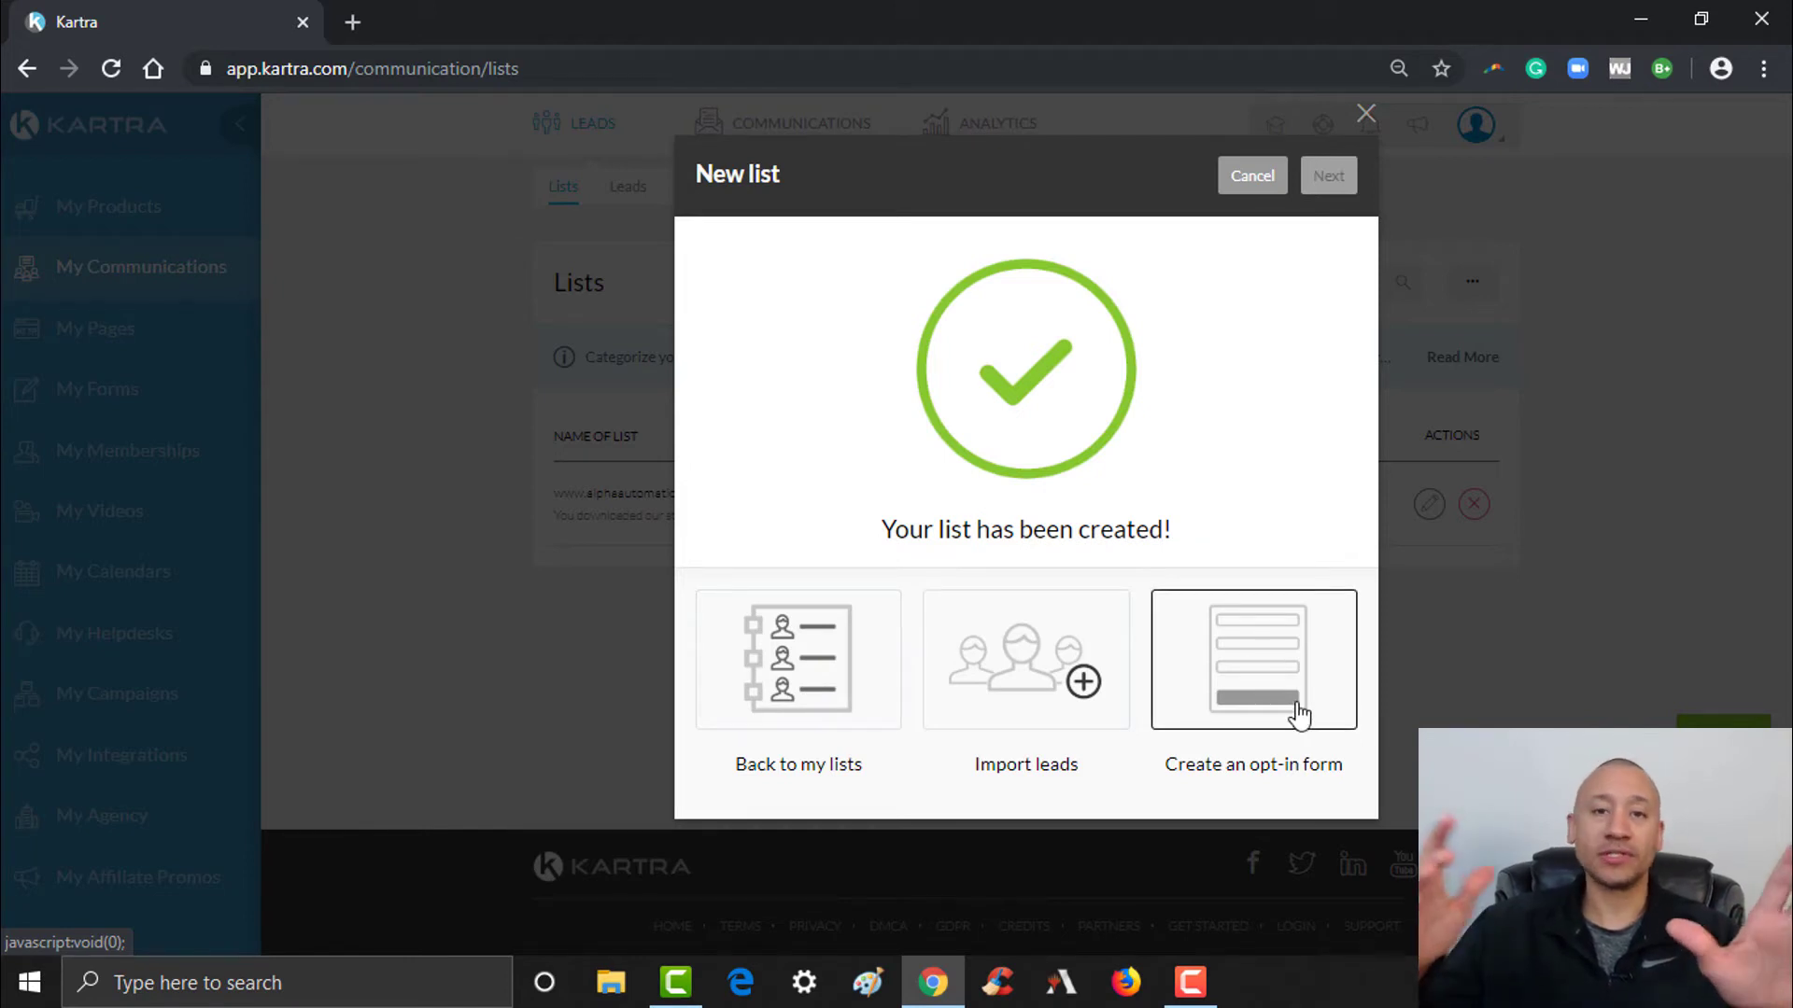
click(1366, 116)
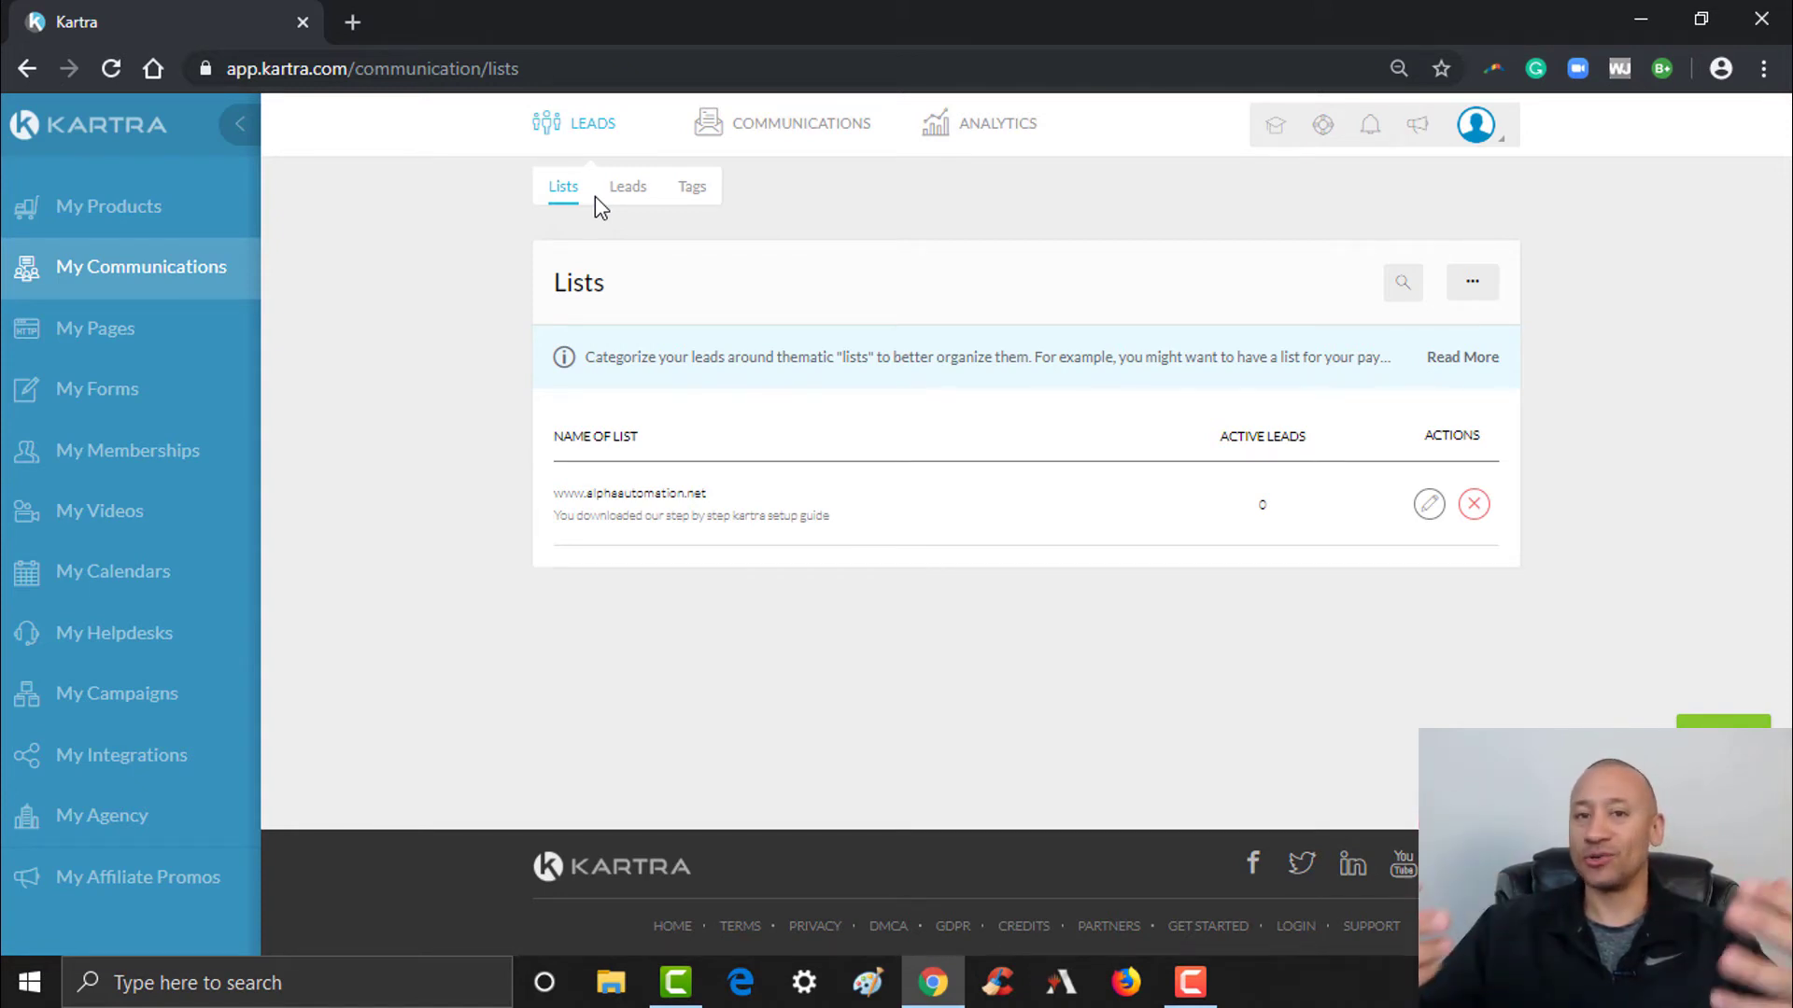
Start a new contact tag and name it "Downloaded E-Book".
click(693, 192)
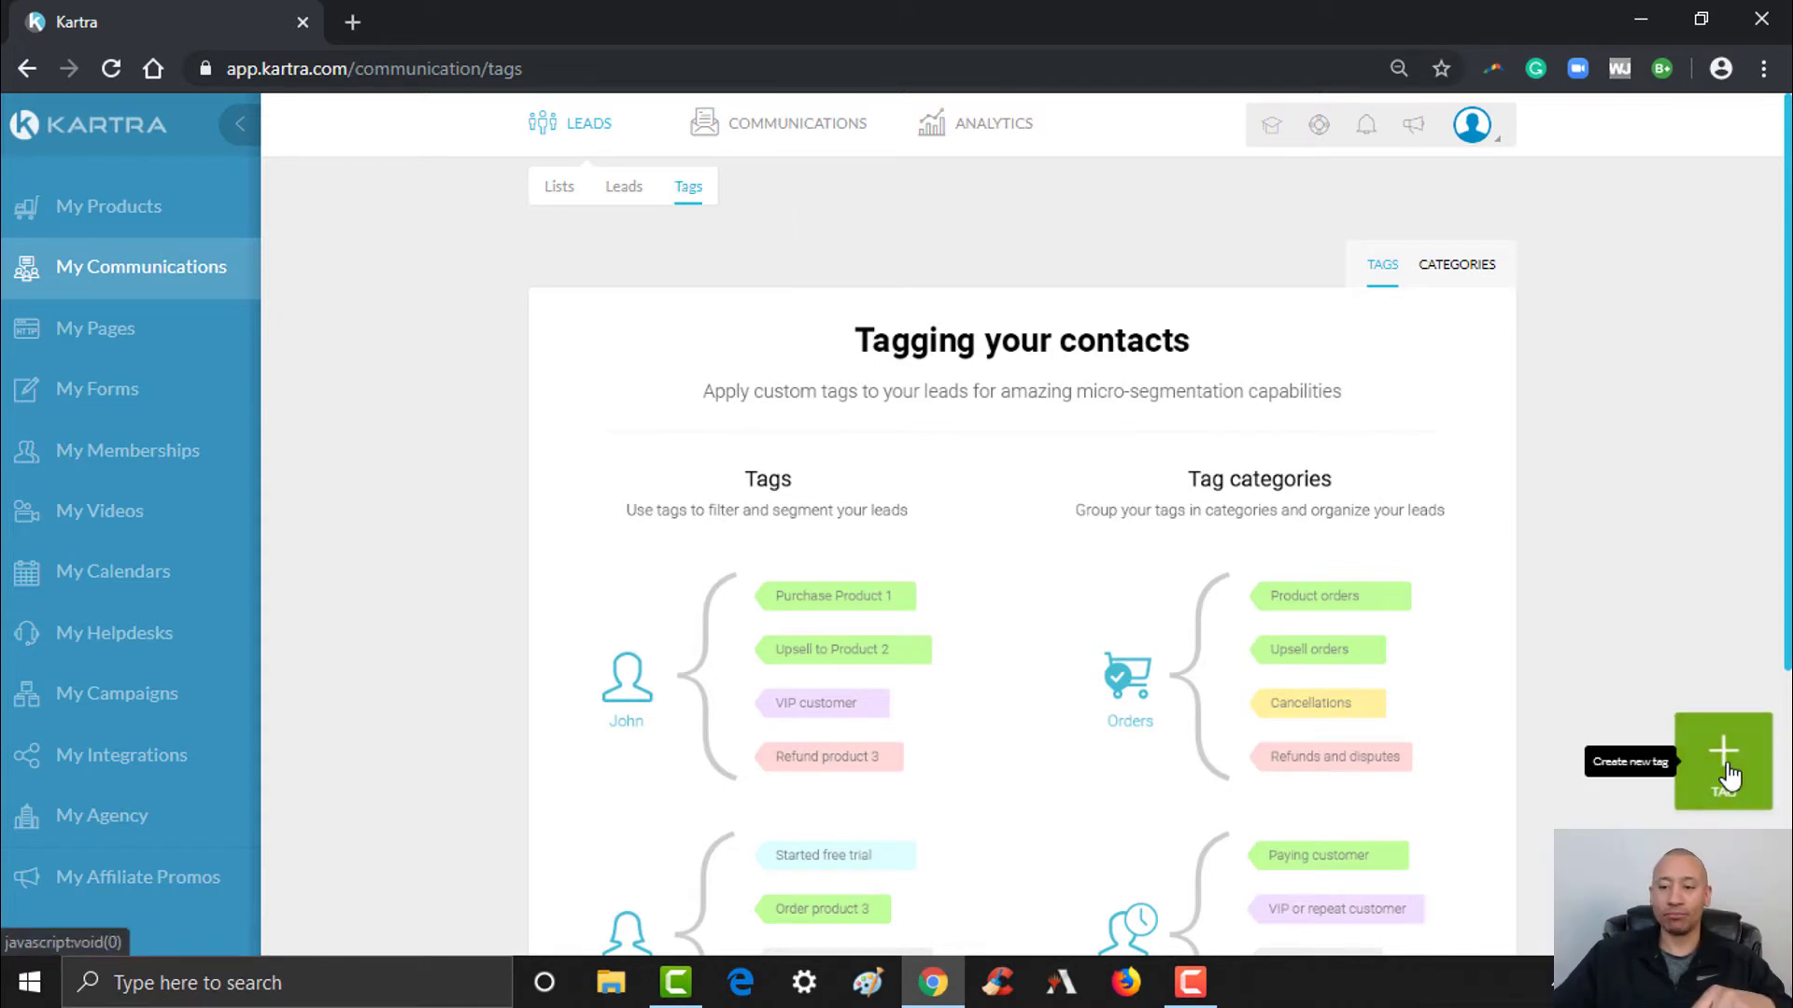
click(1726, 759)
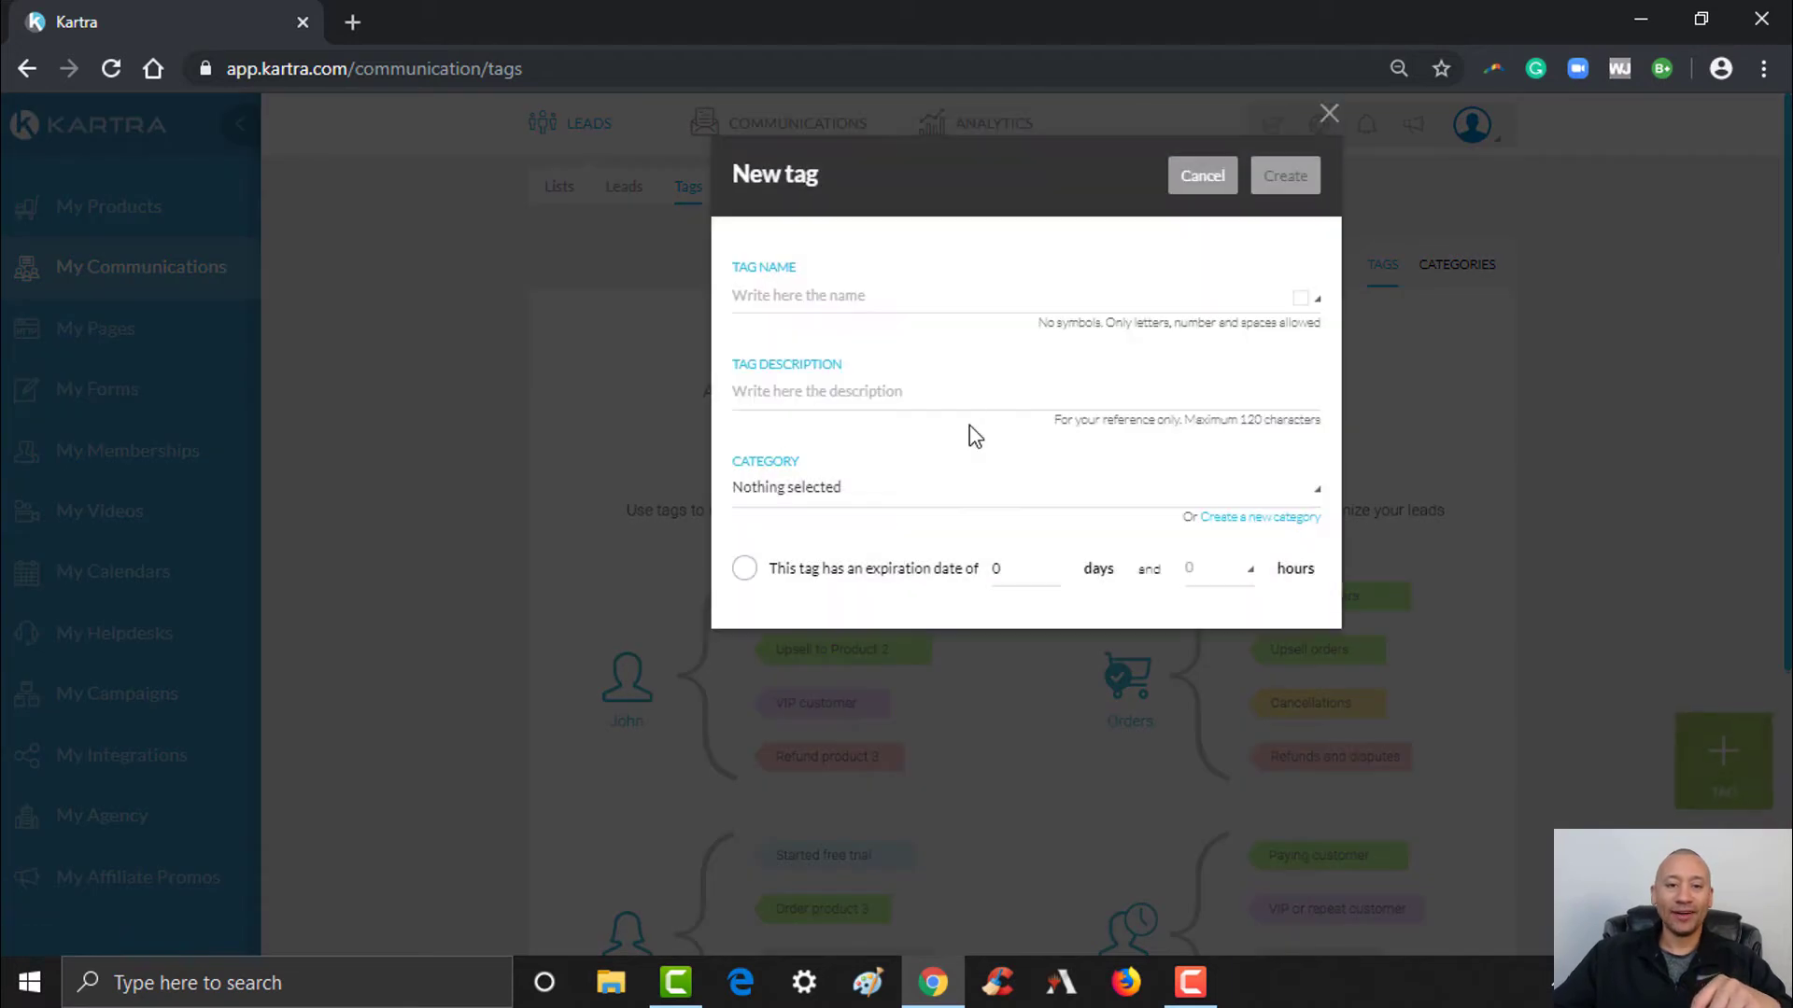
click(939, 298)
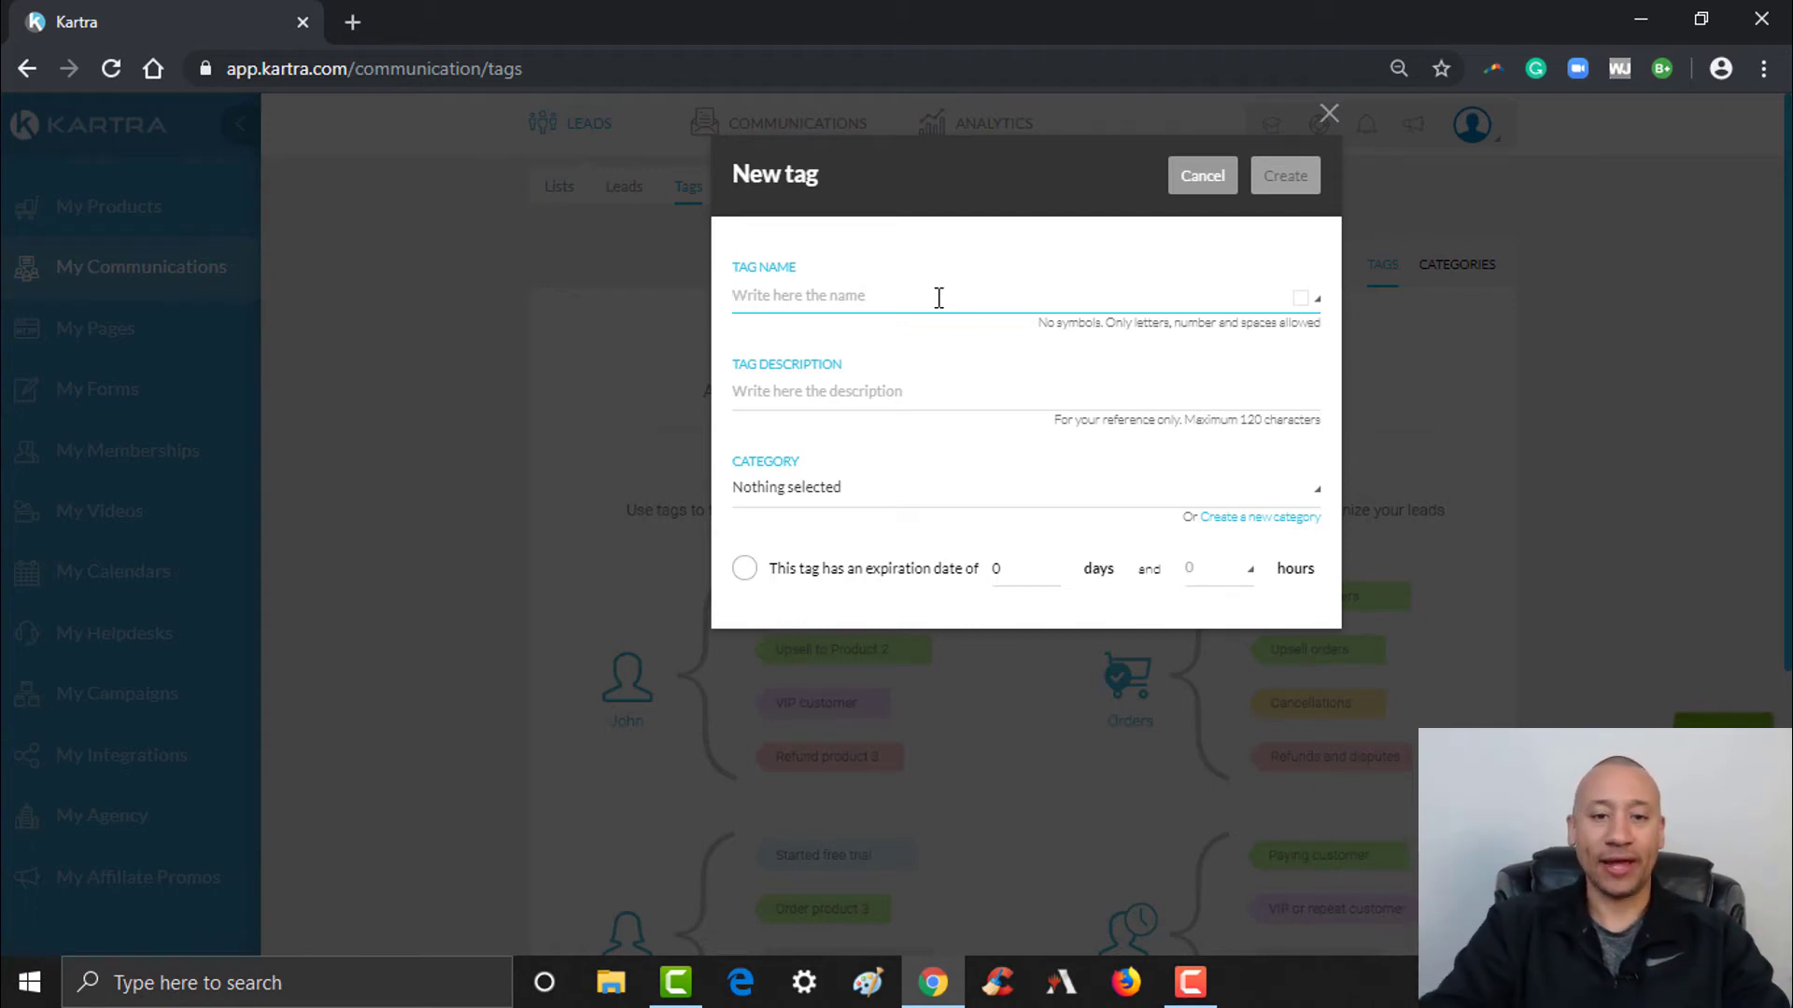
text(Downl)
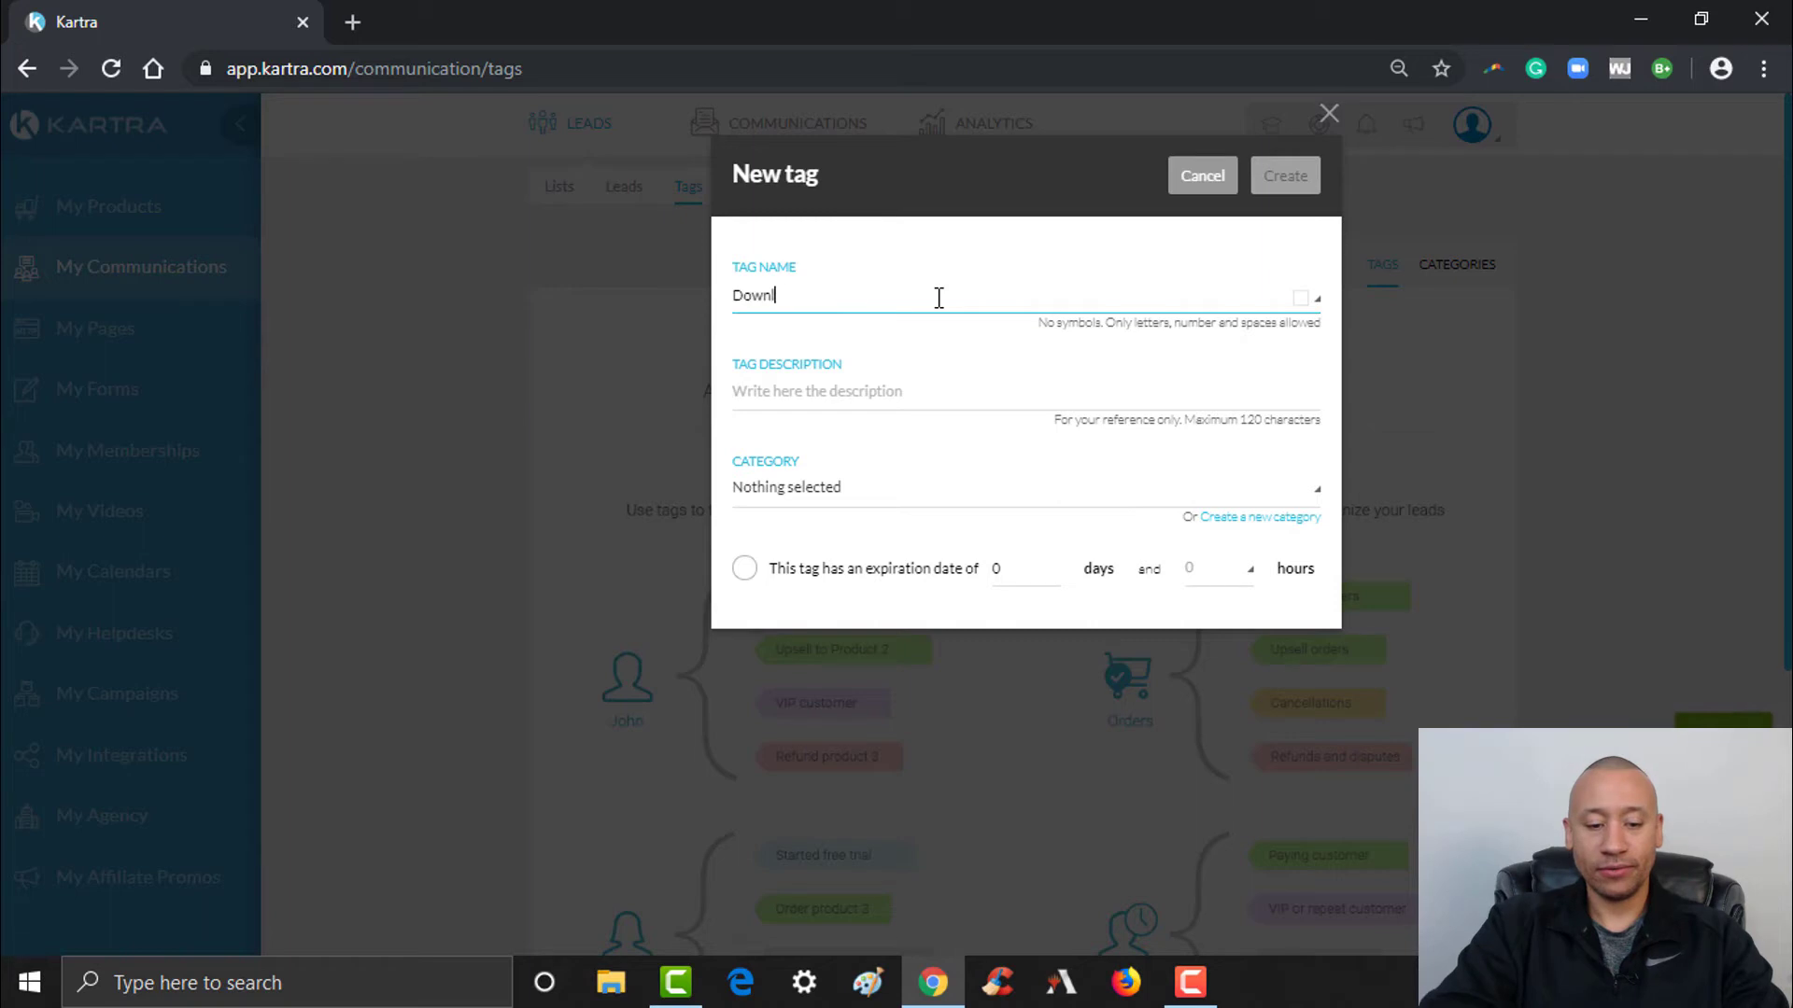
text(oaded E)
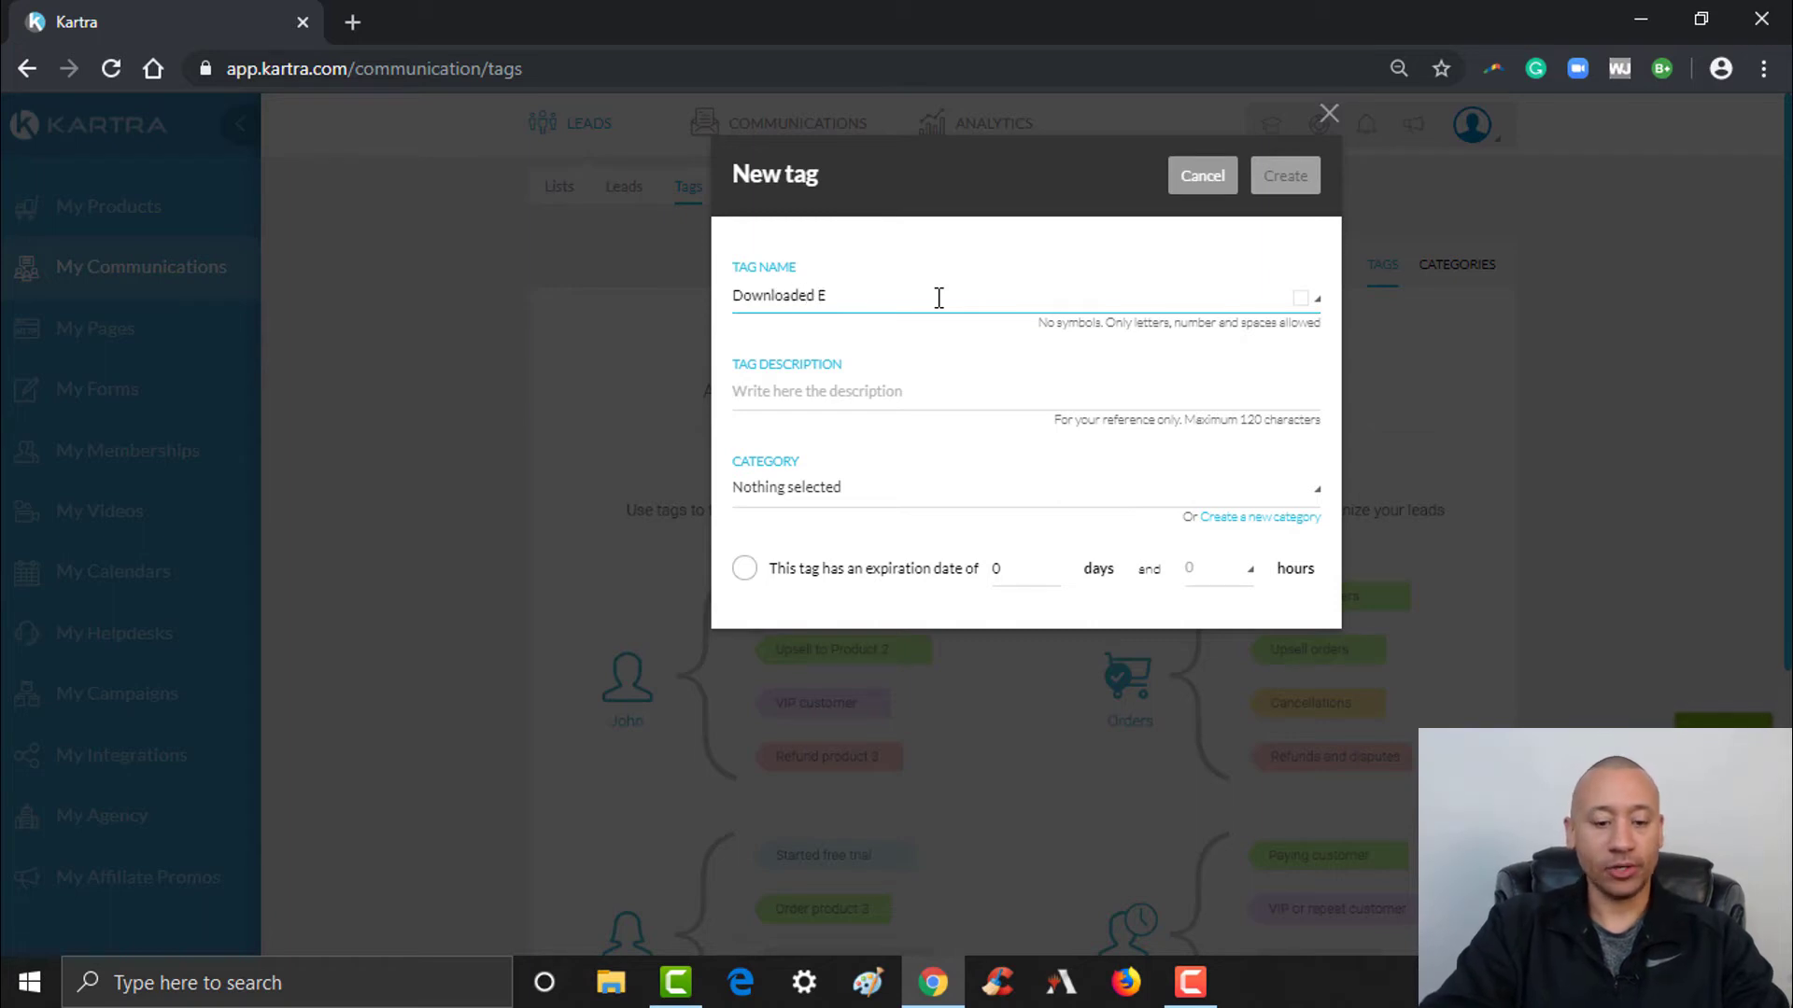
text(-Book)
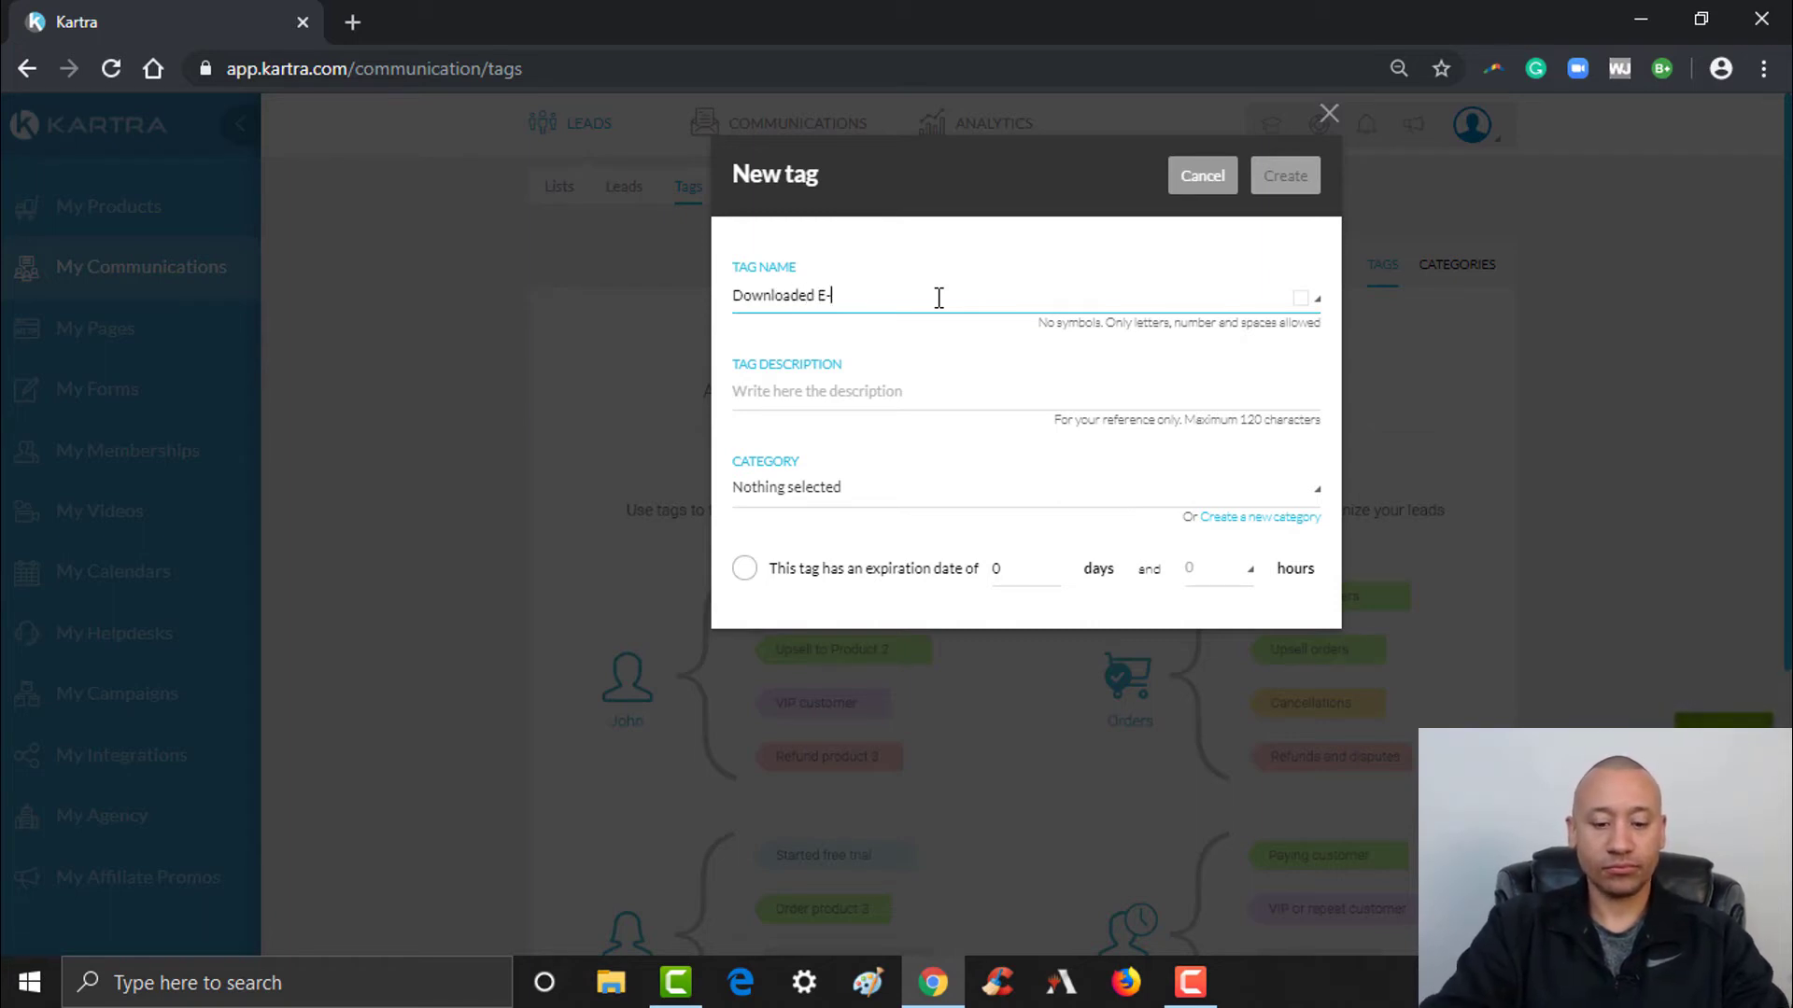
click(939, 297)
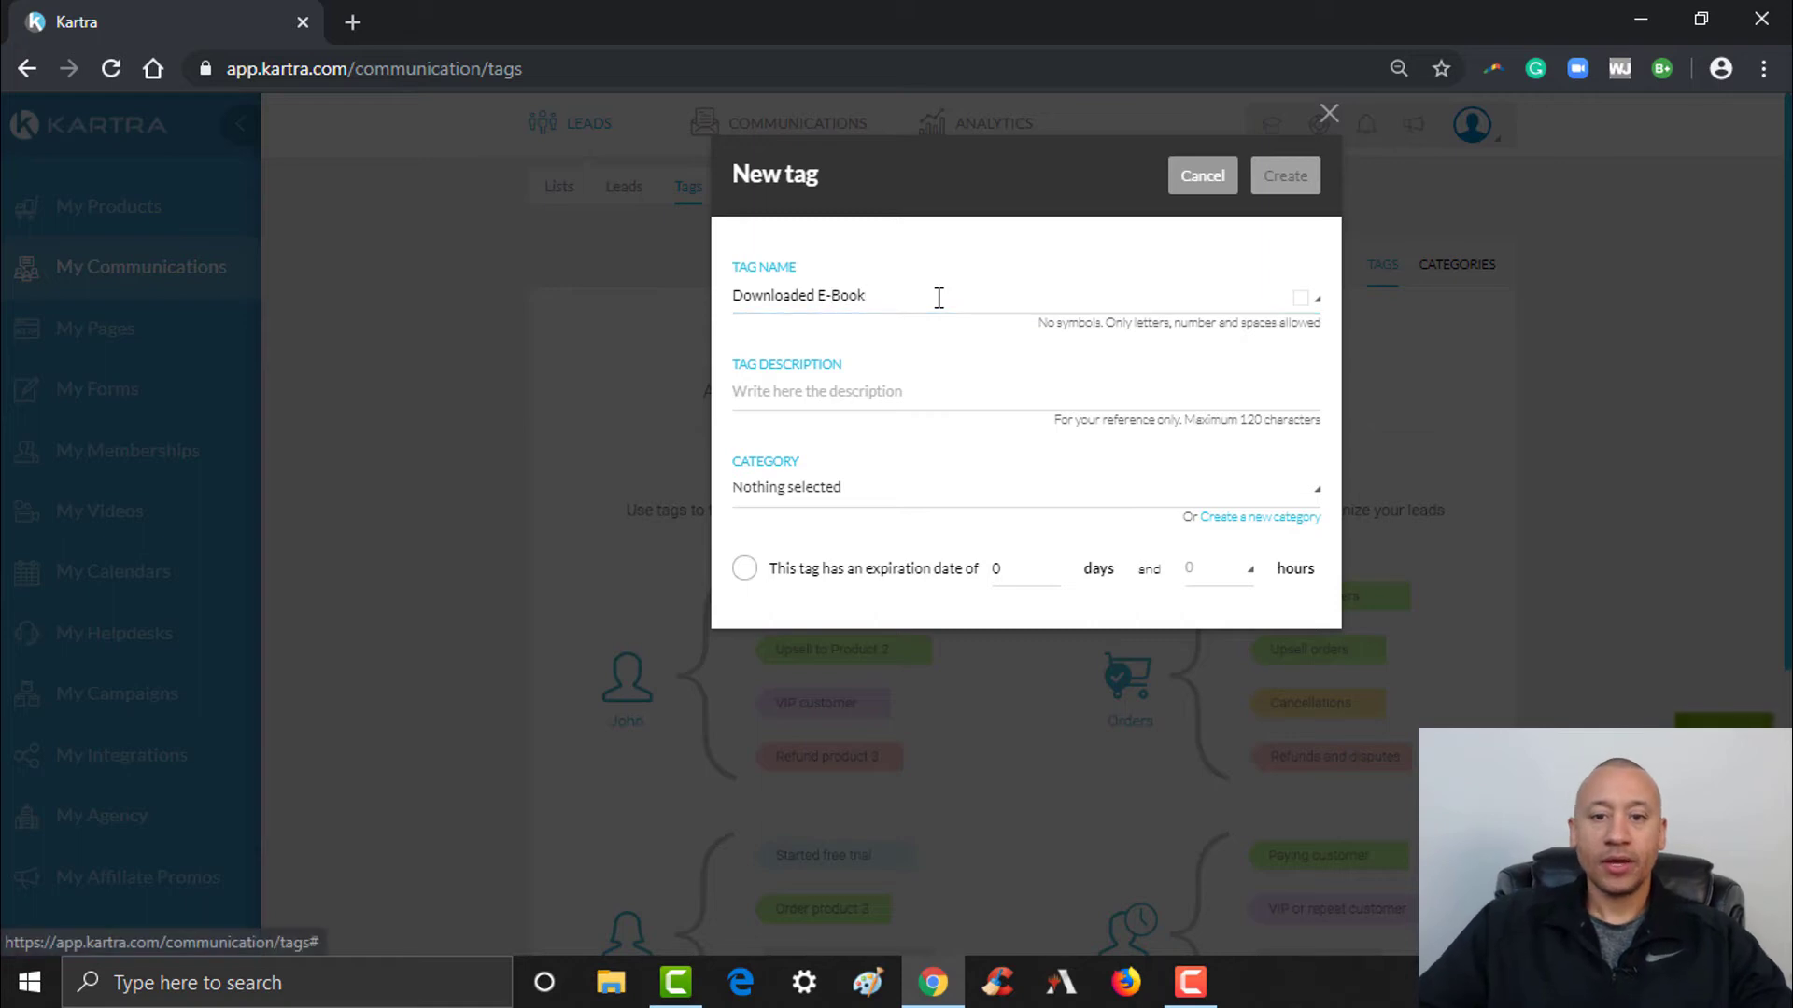
Enter "Downloaded Our Automation E-Book" as the tag description.
click(855, 388)
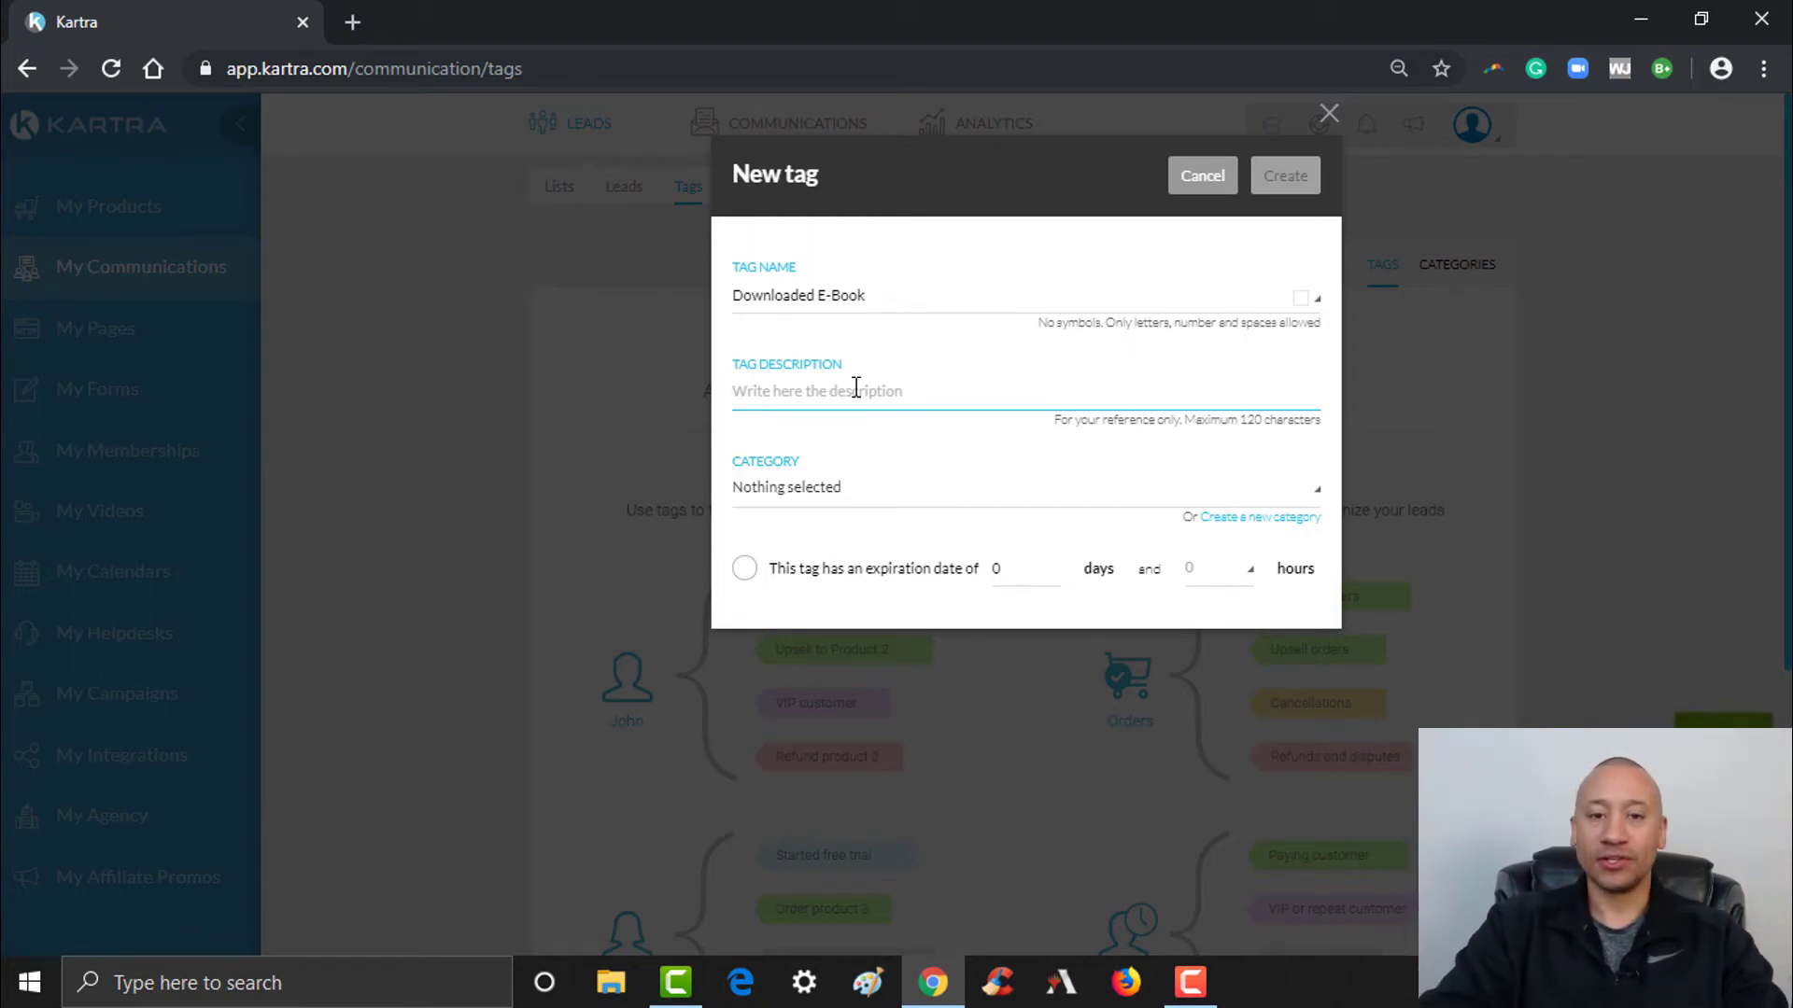
text(Down)
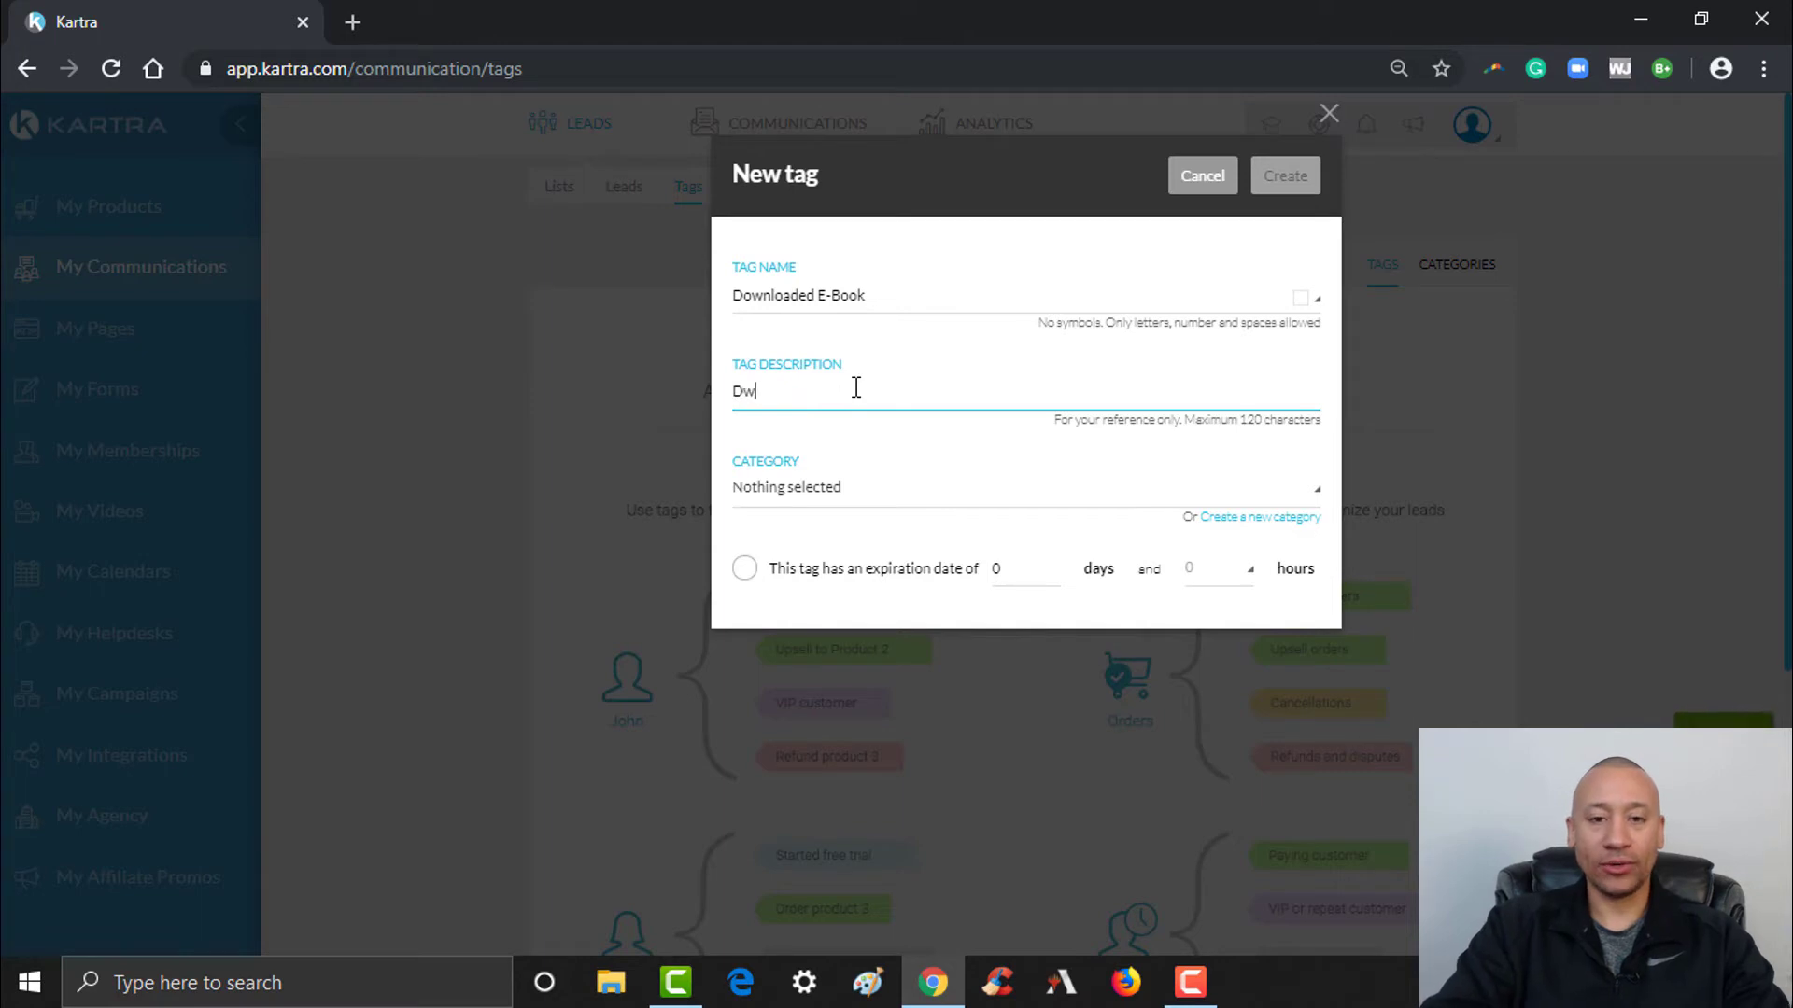
text(loaded )
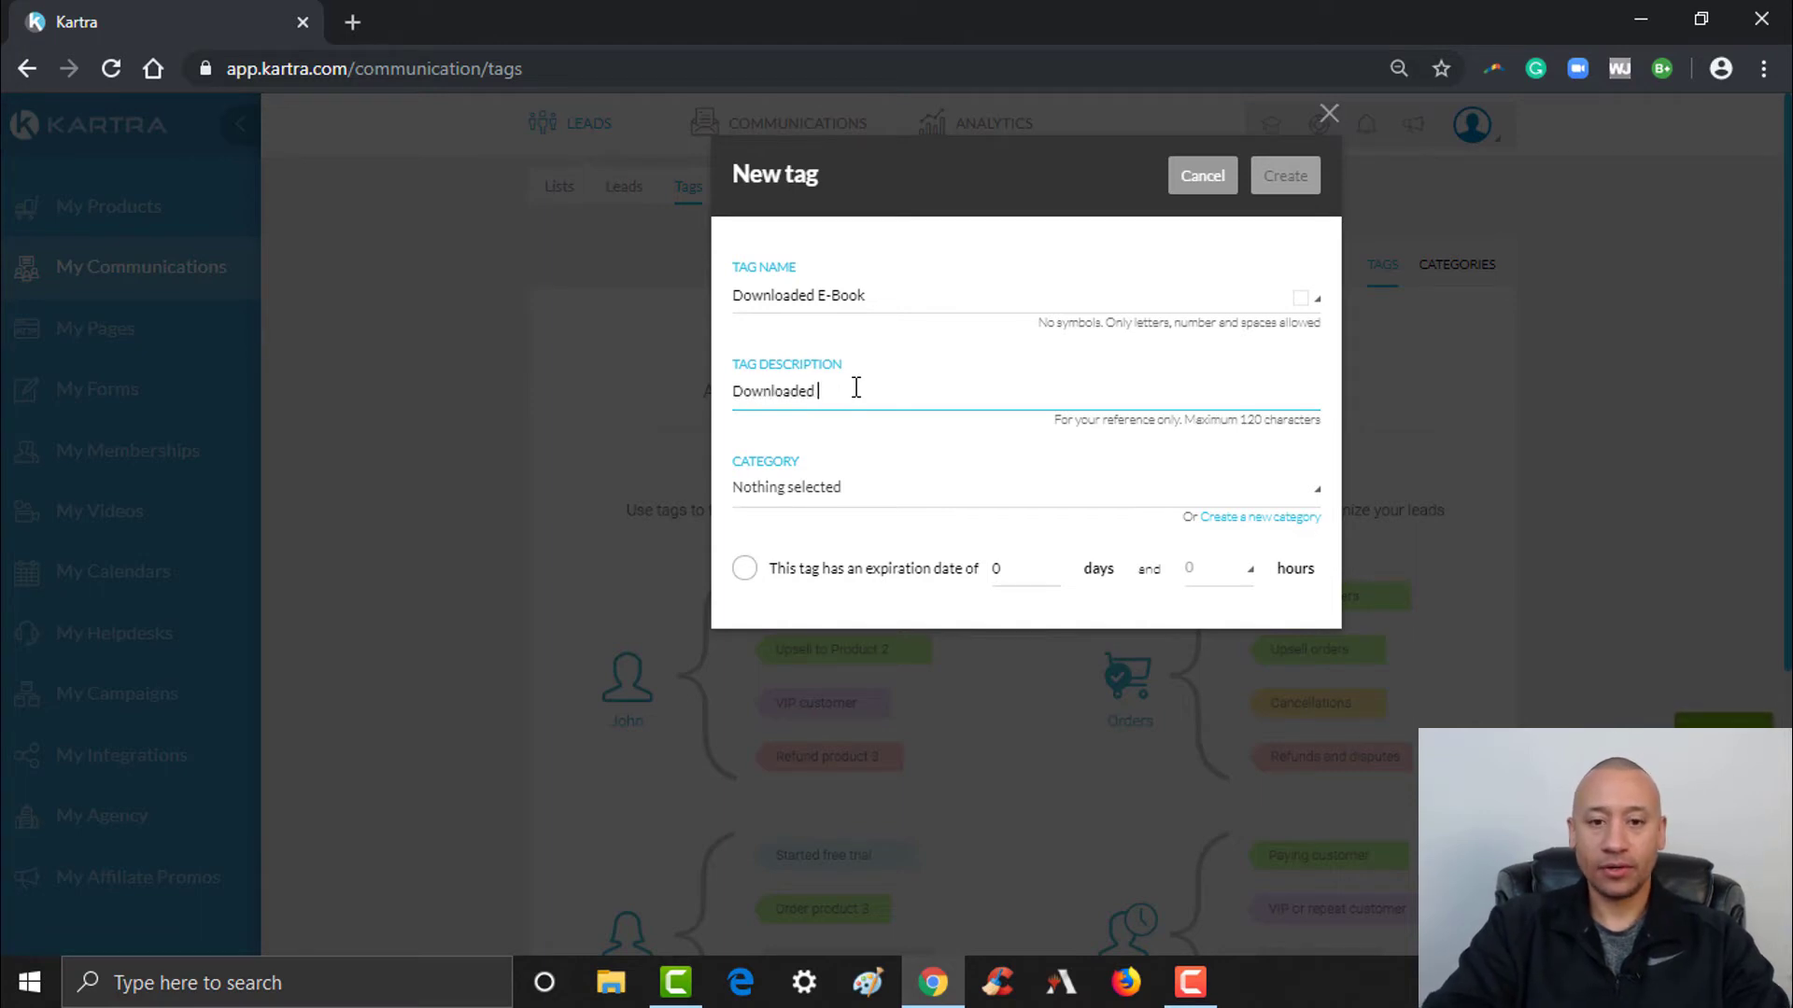
text(Our )
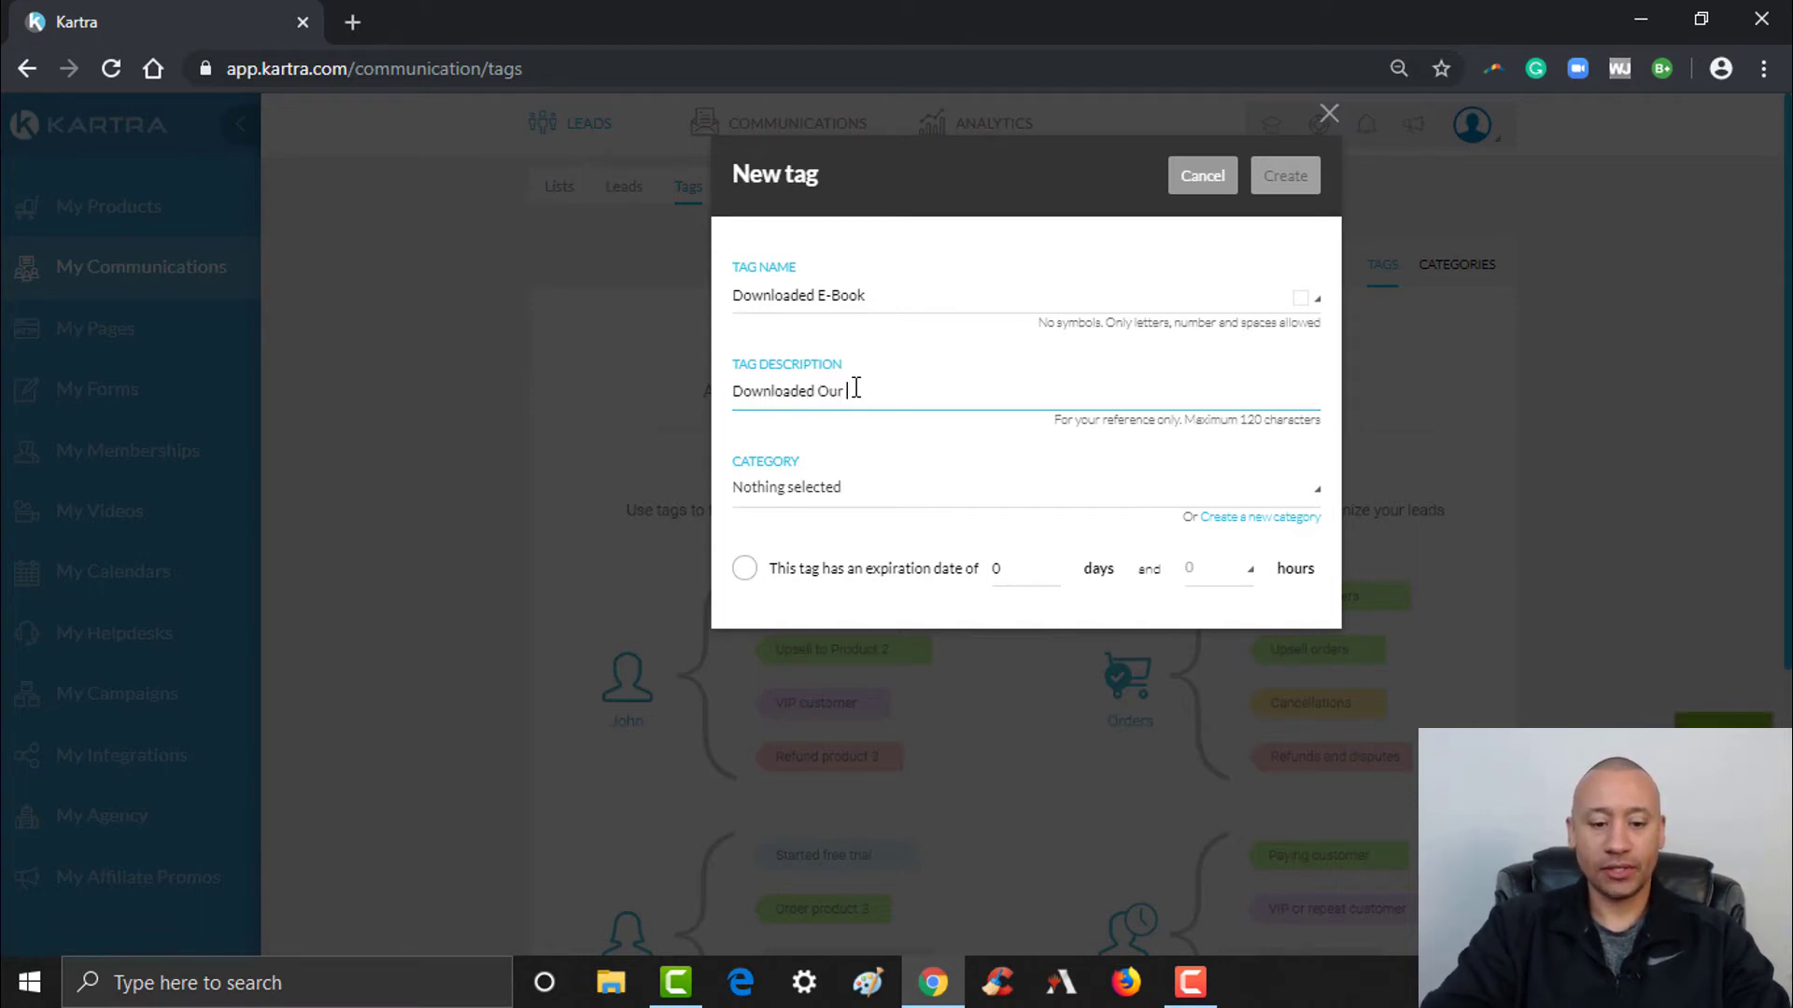
text(Automation )
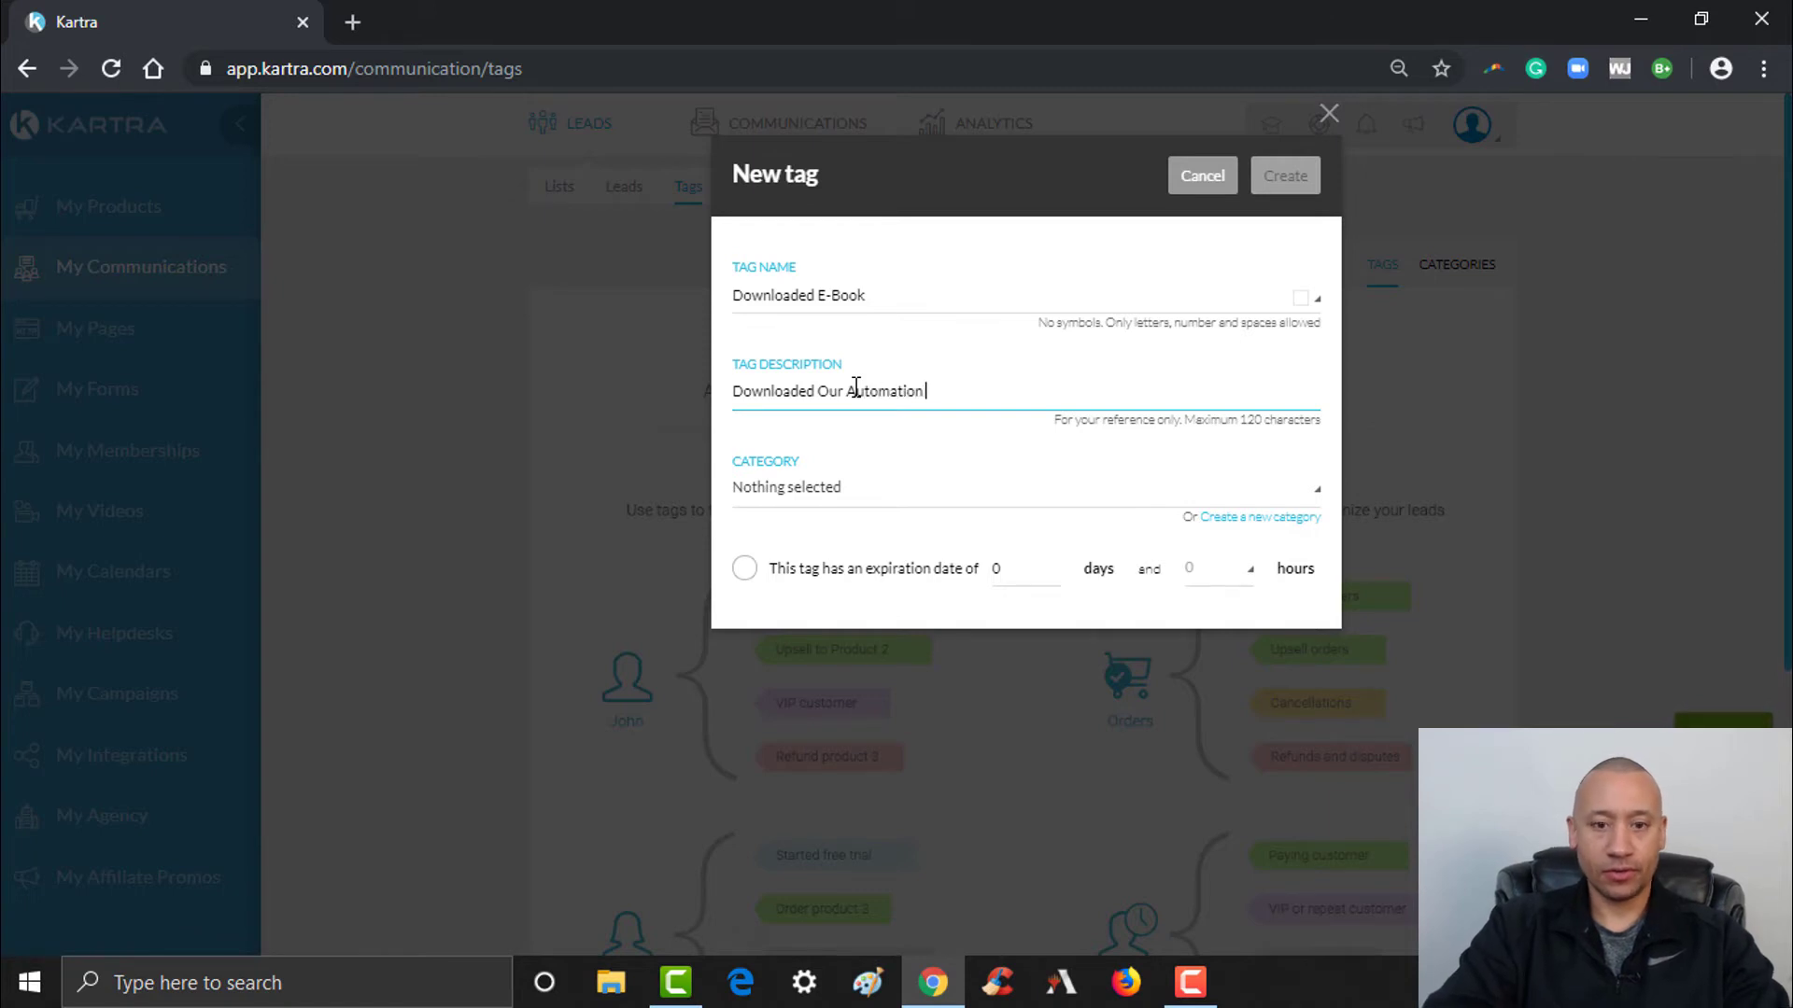
text(E-)
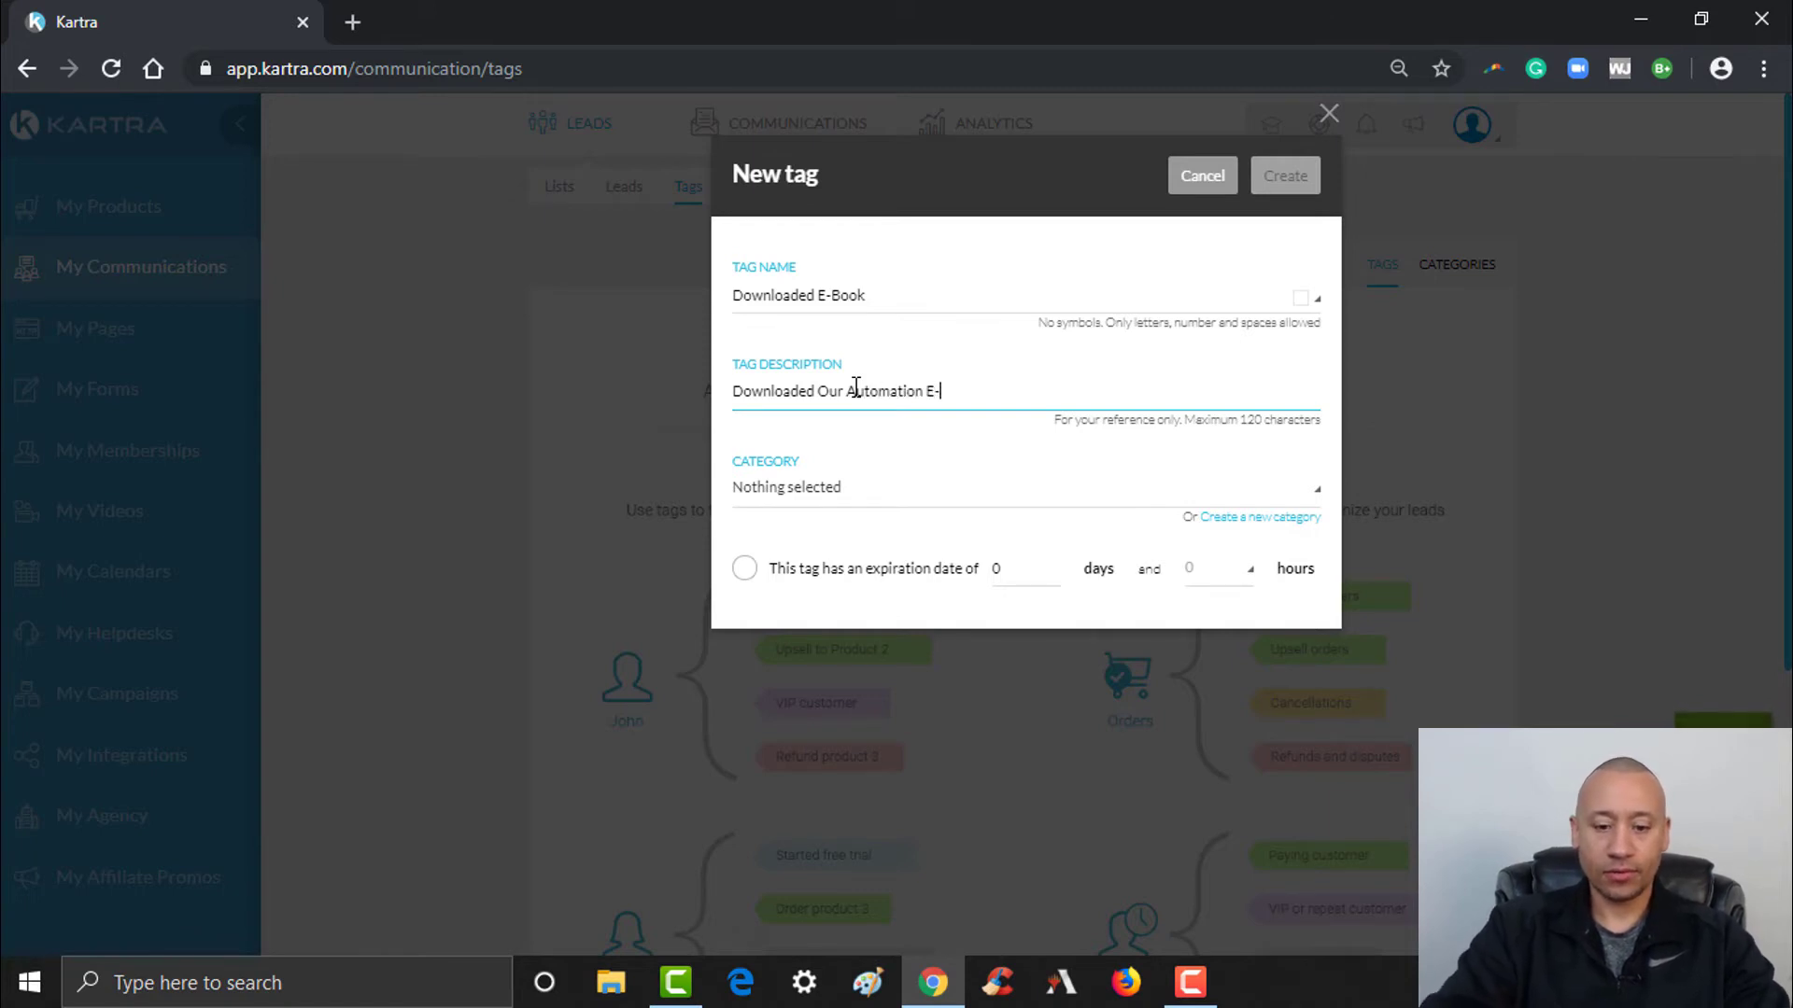
text(Book)
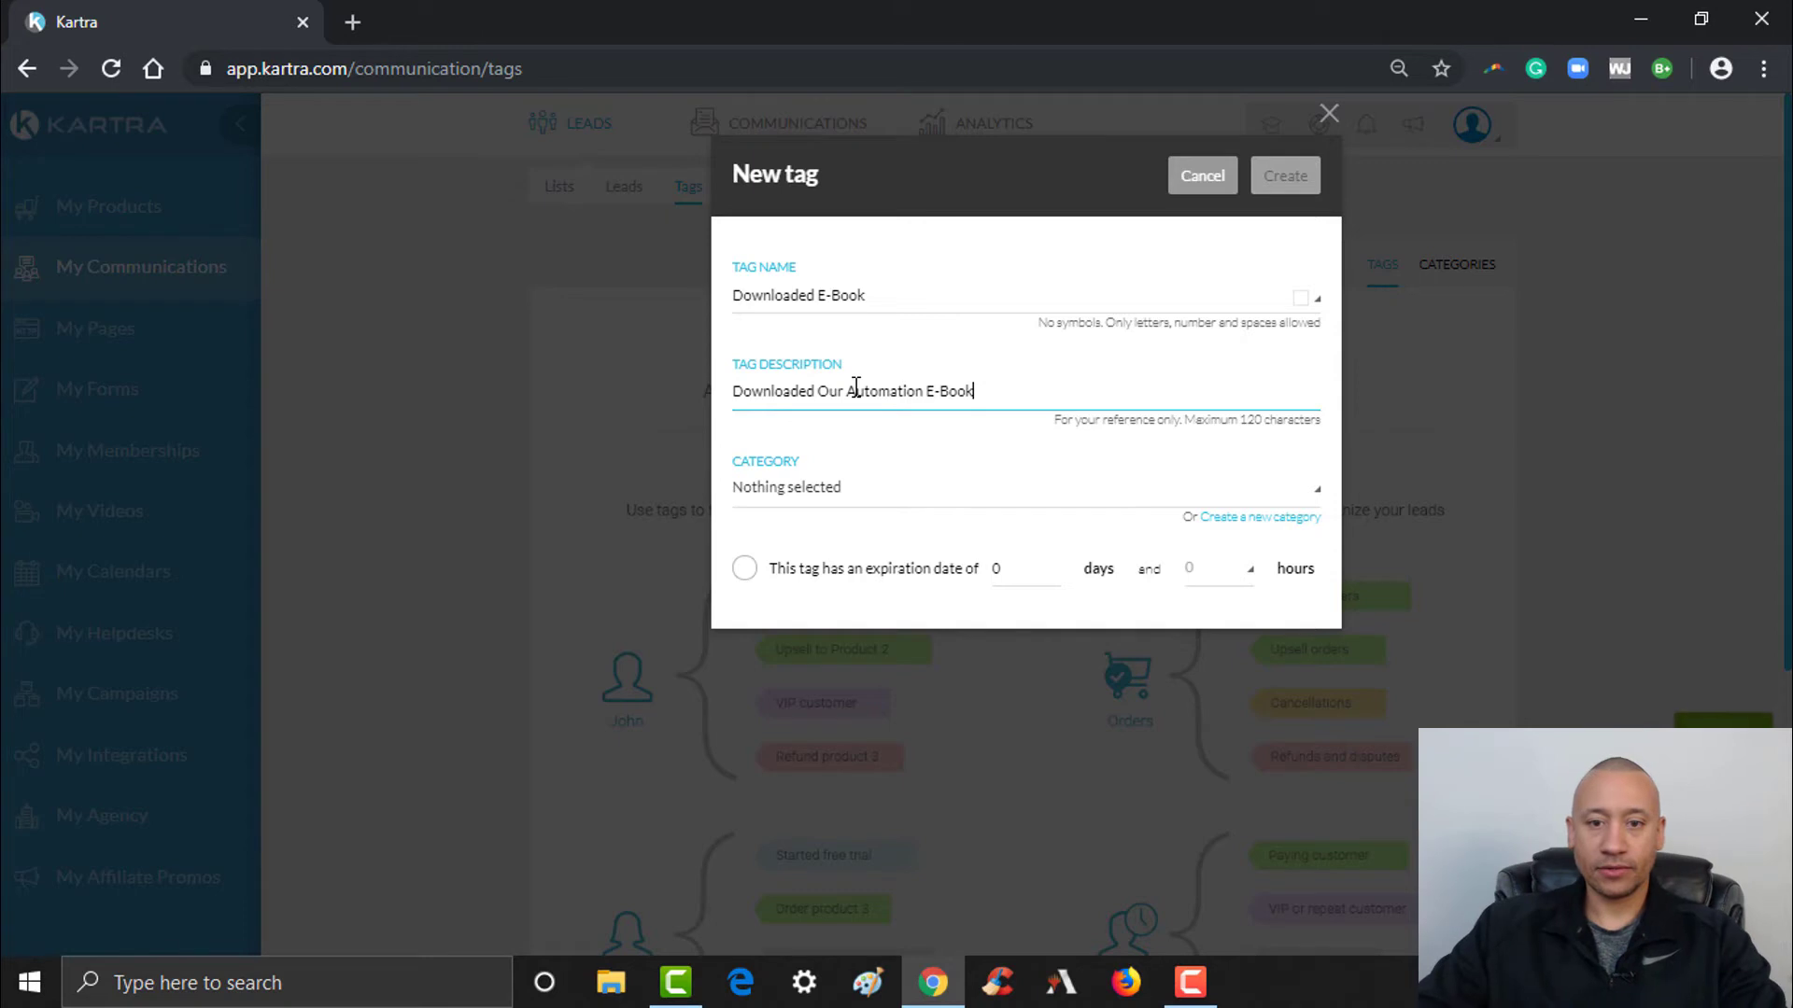
Insert "Seven Step" before "Automation" in the tag description.
click(846, 391)
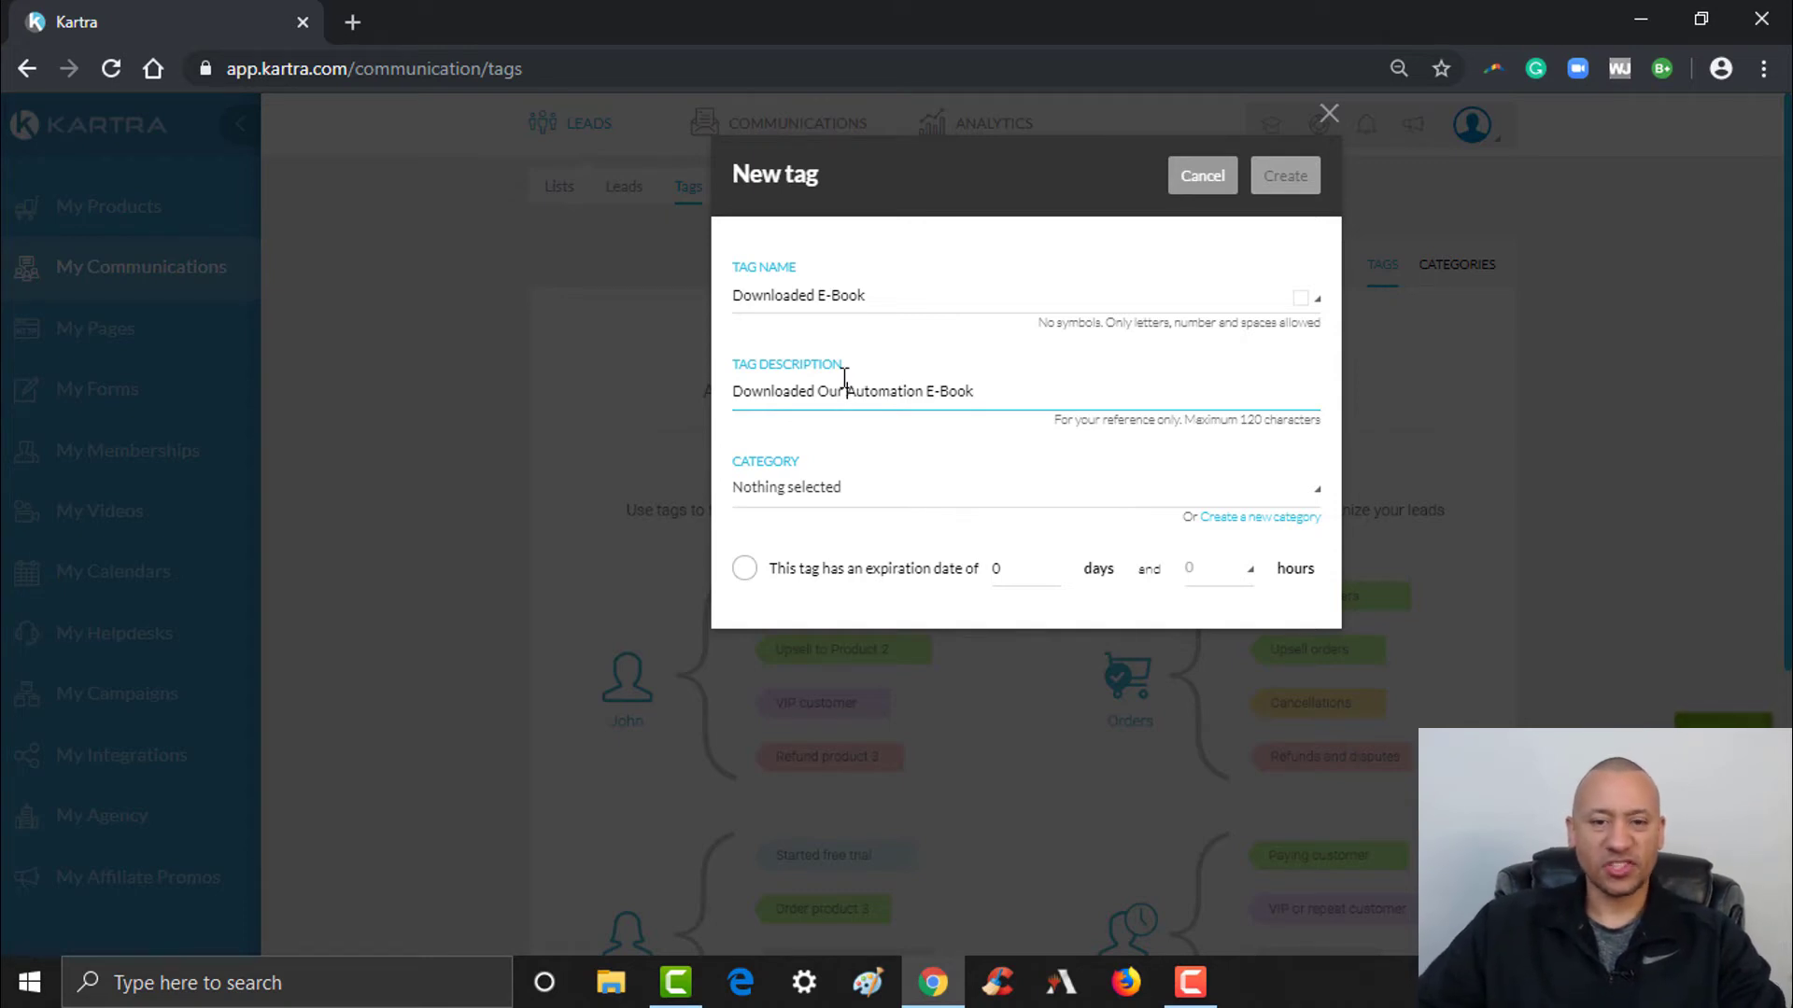
text(Seven )
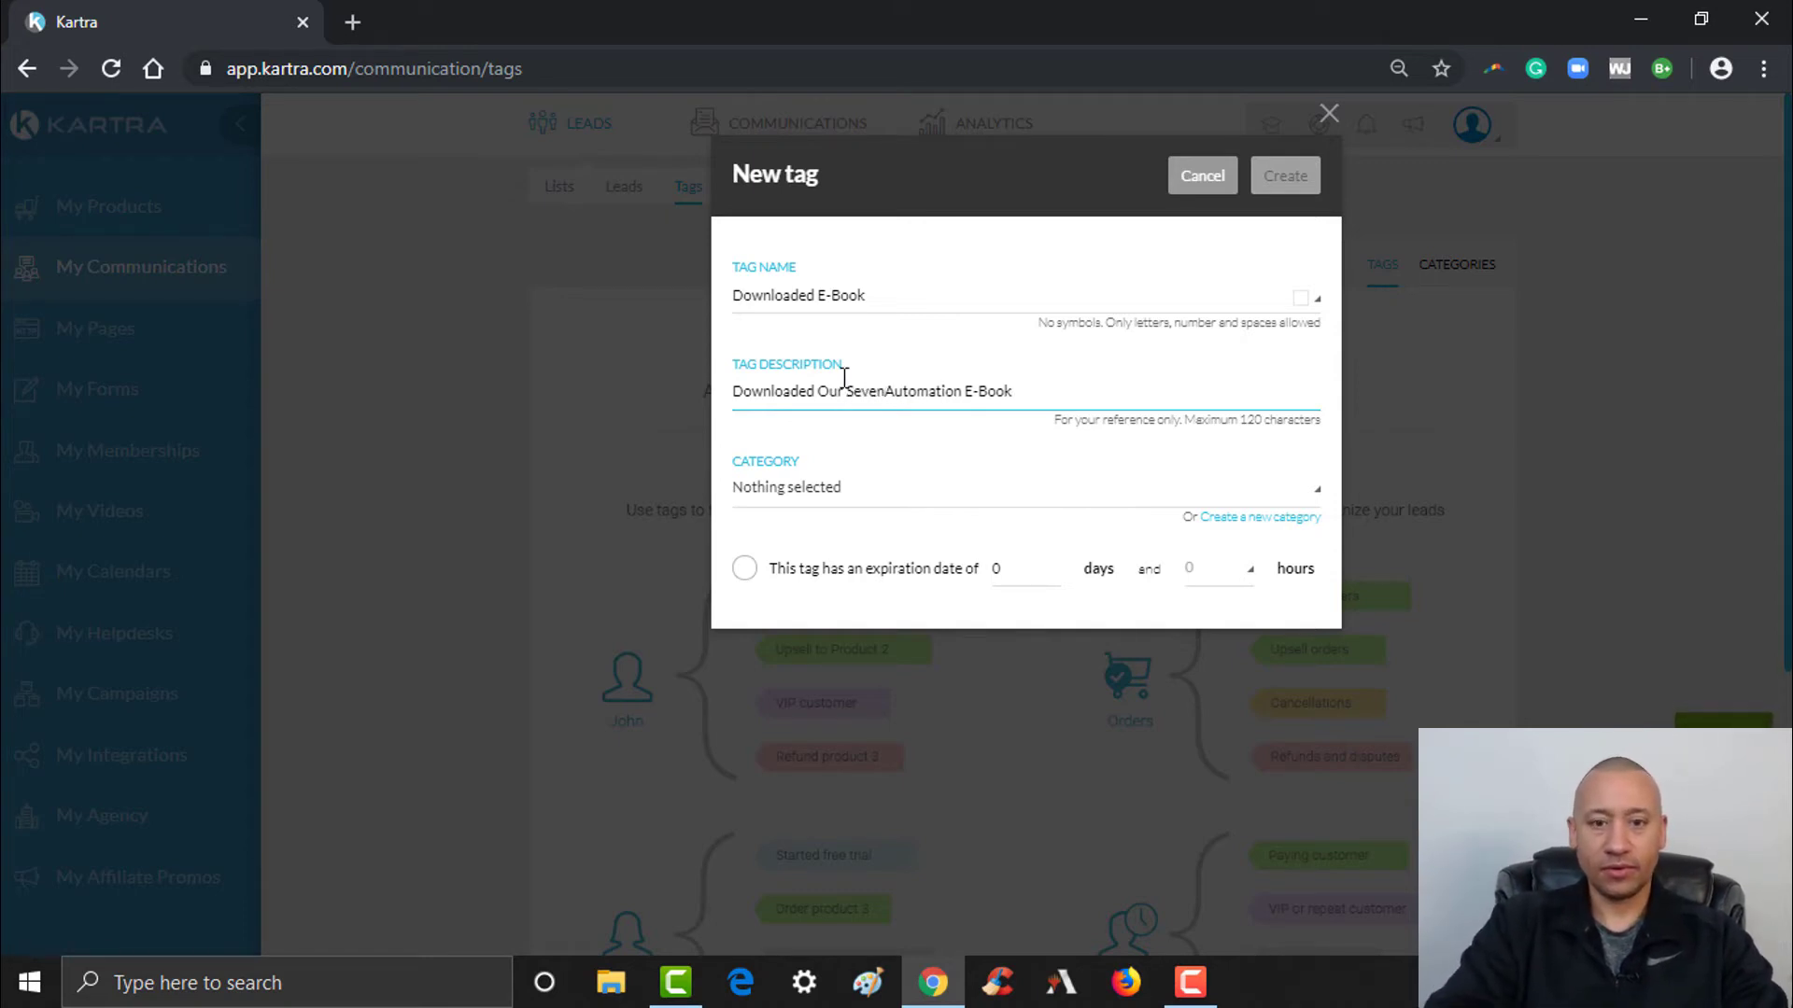
text(Step)
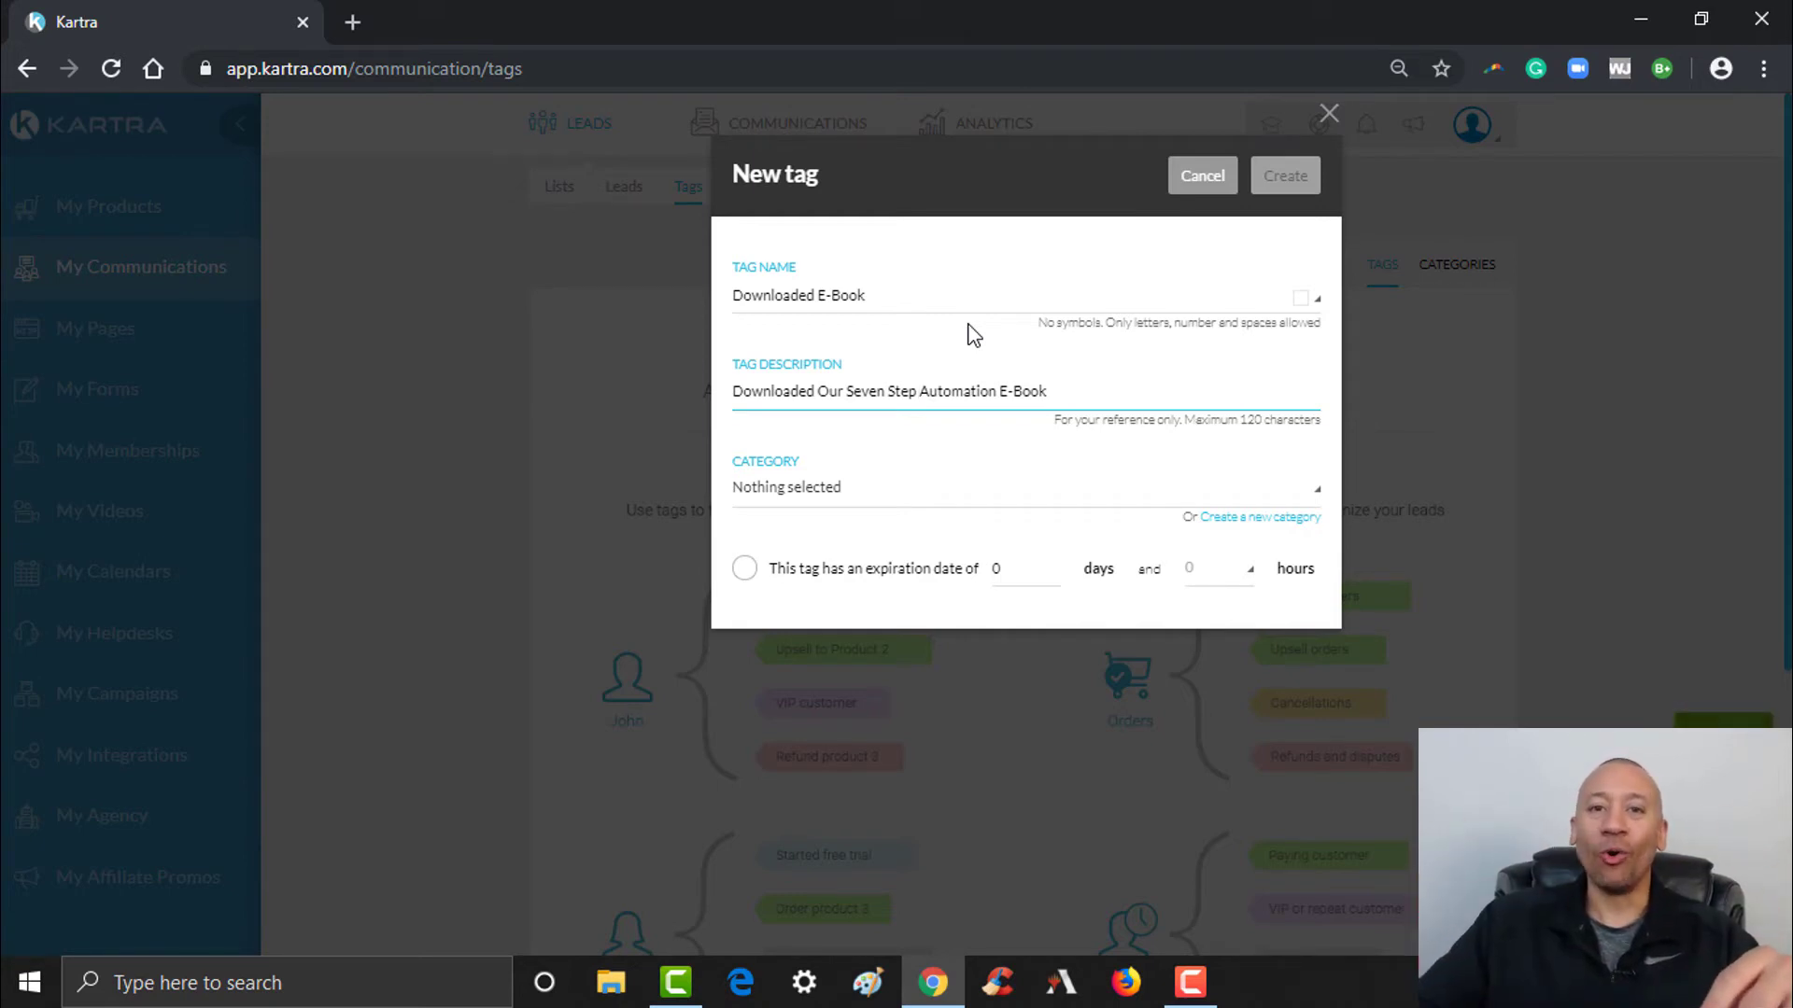
click(906, 401)
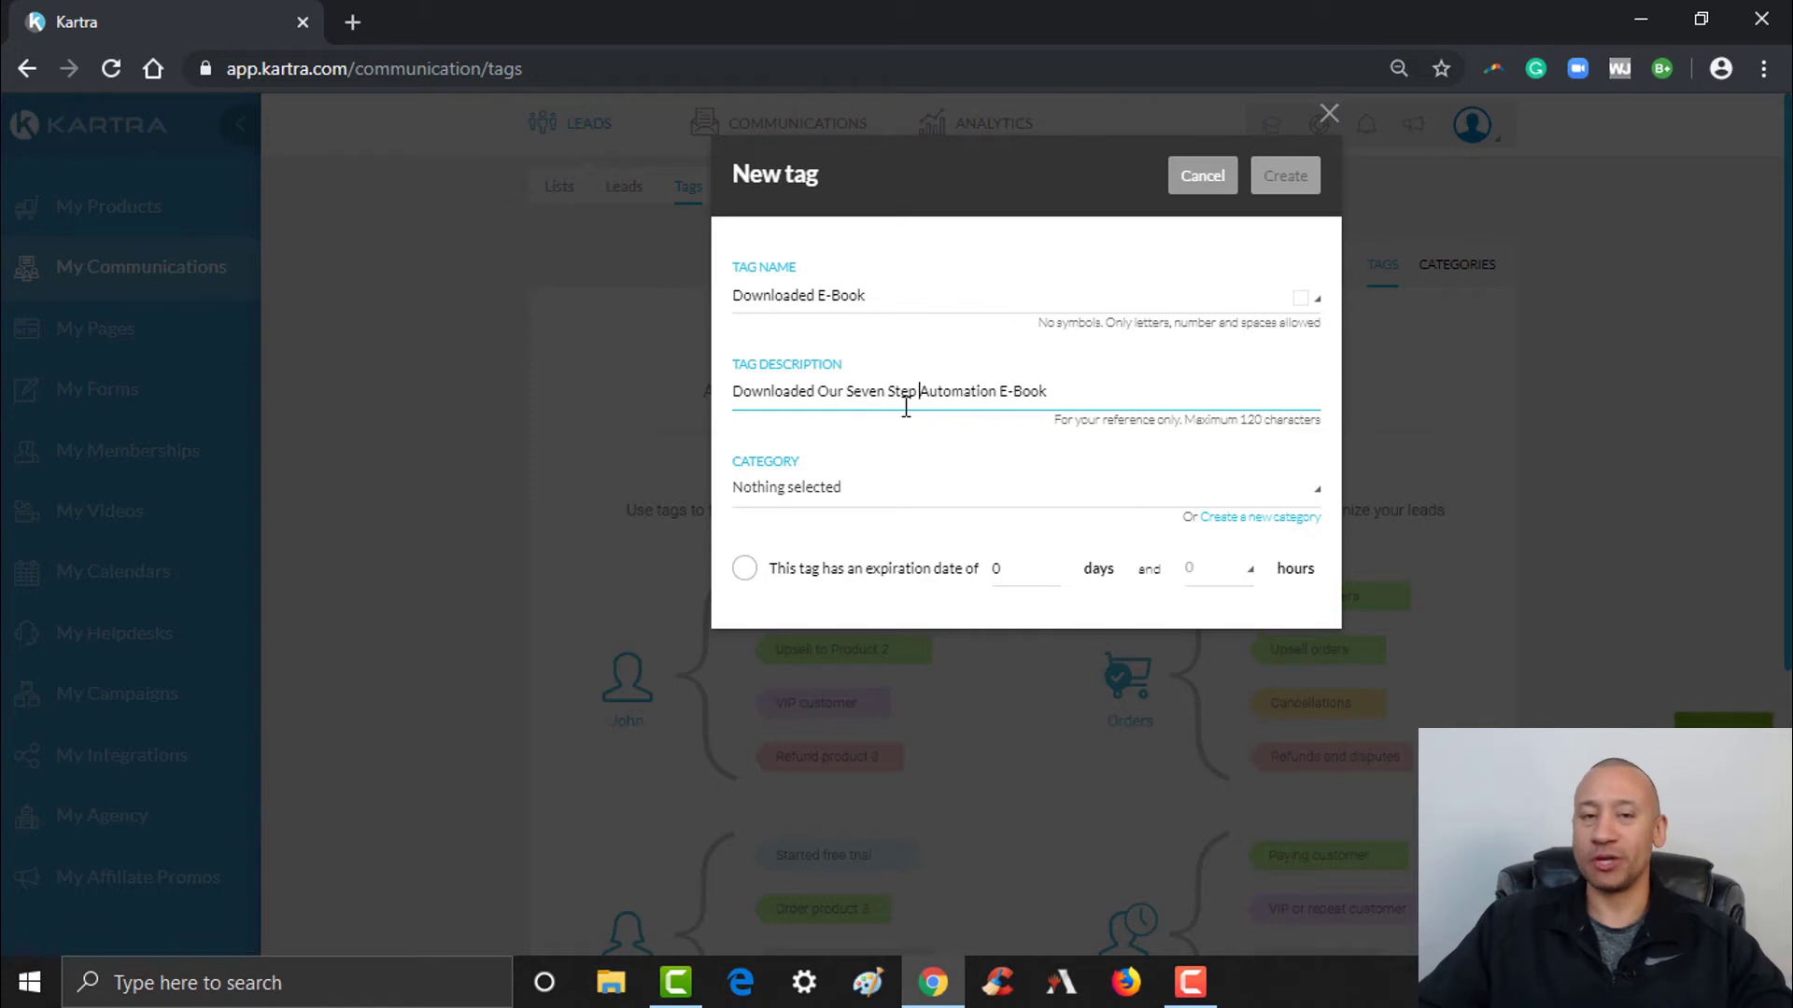
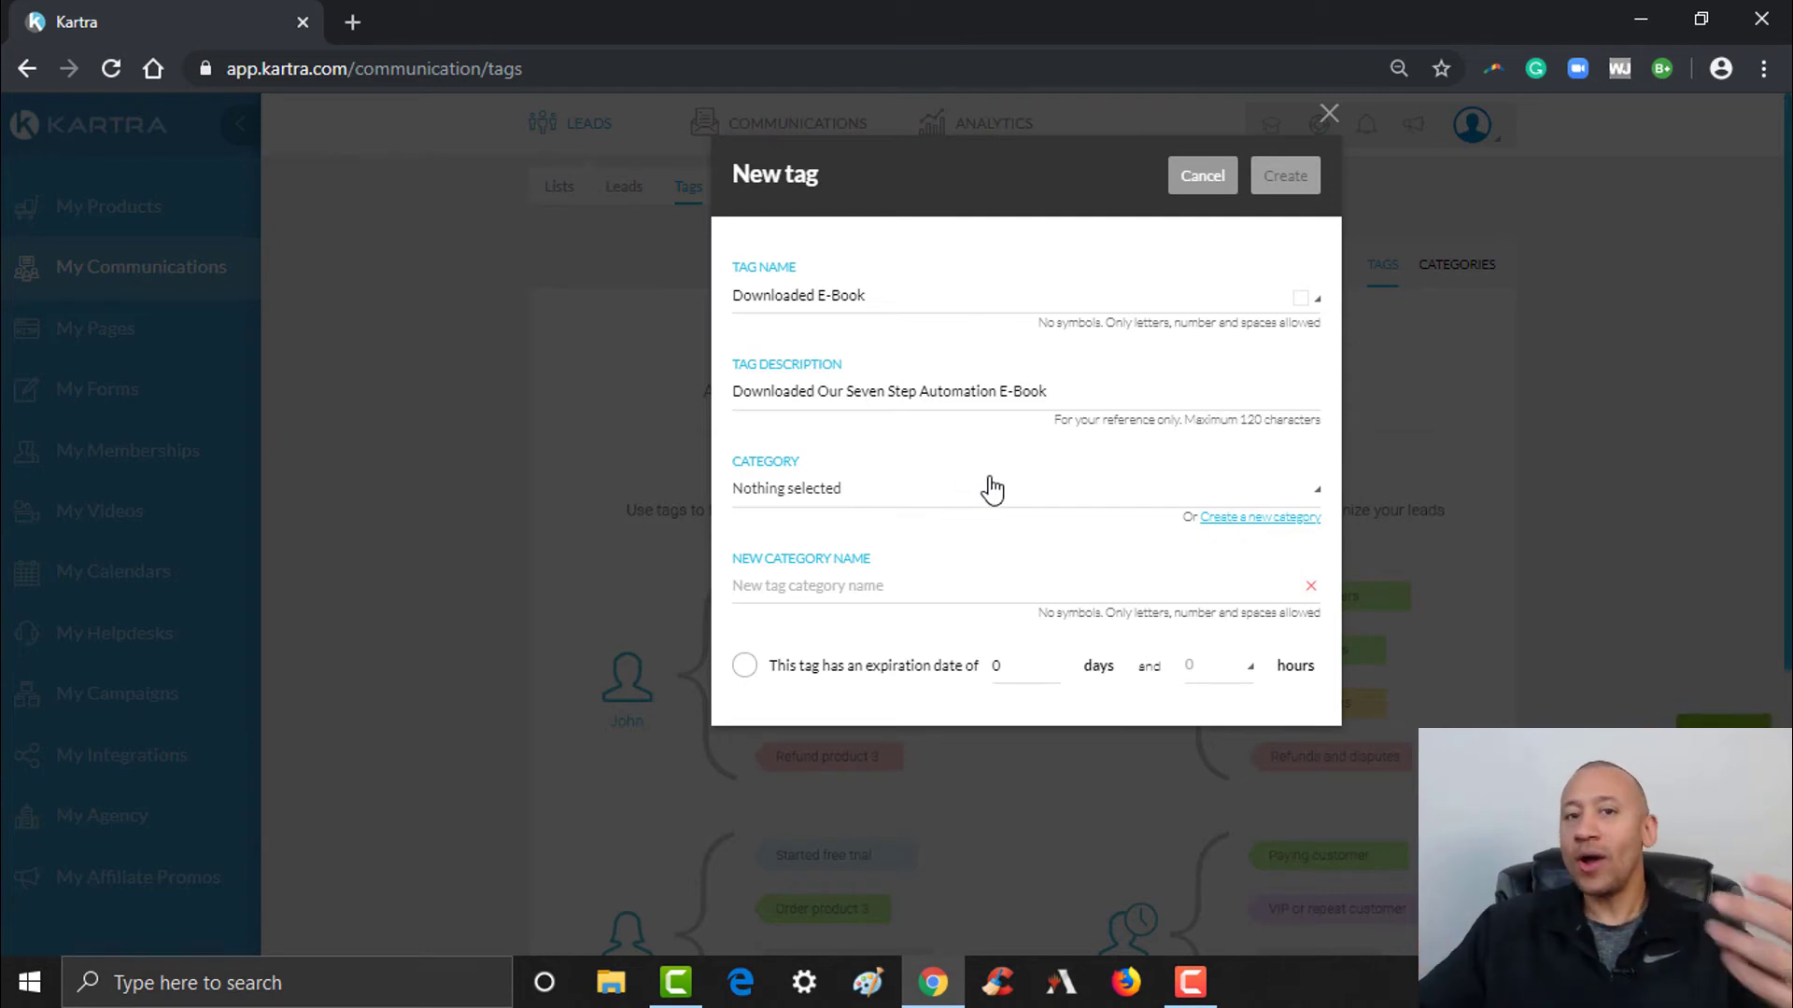
click(1244, 519)
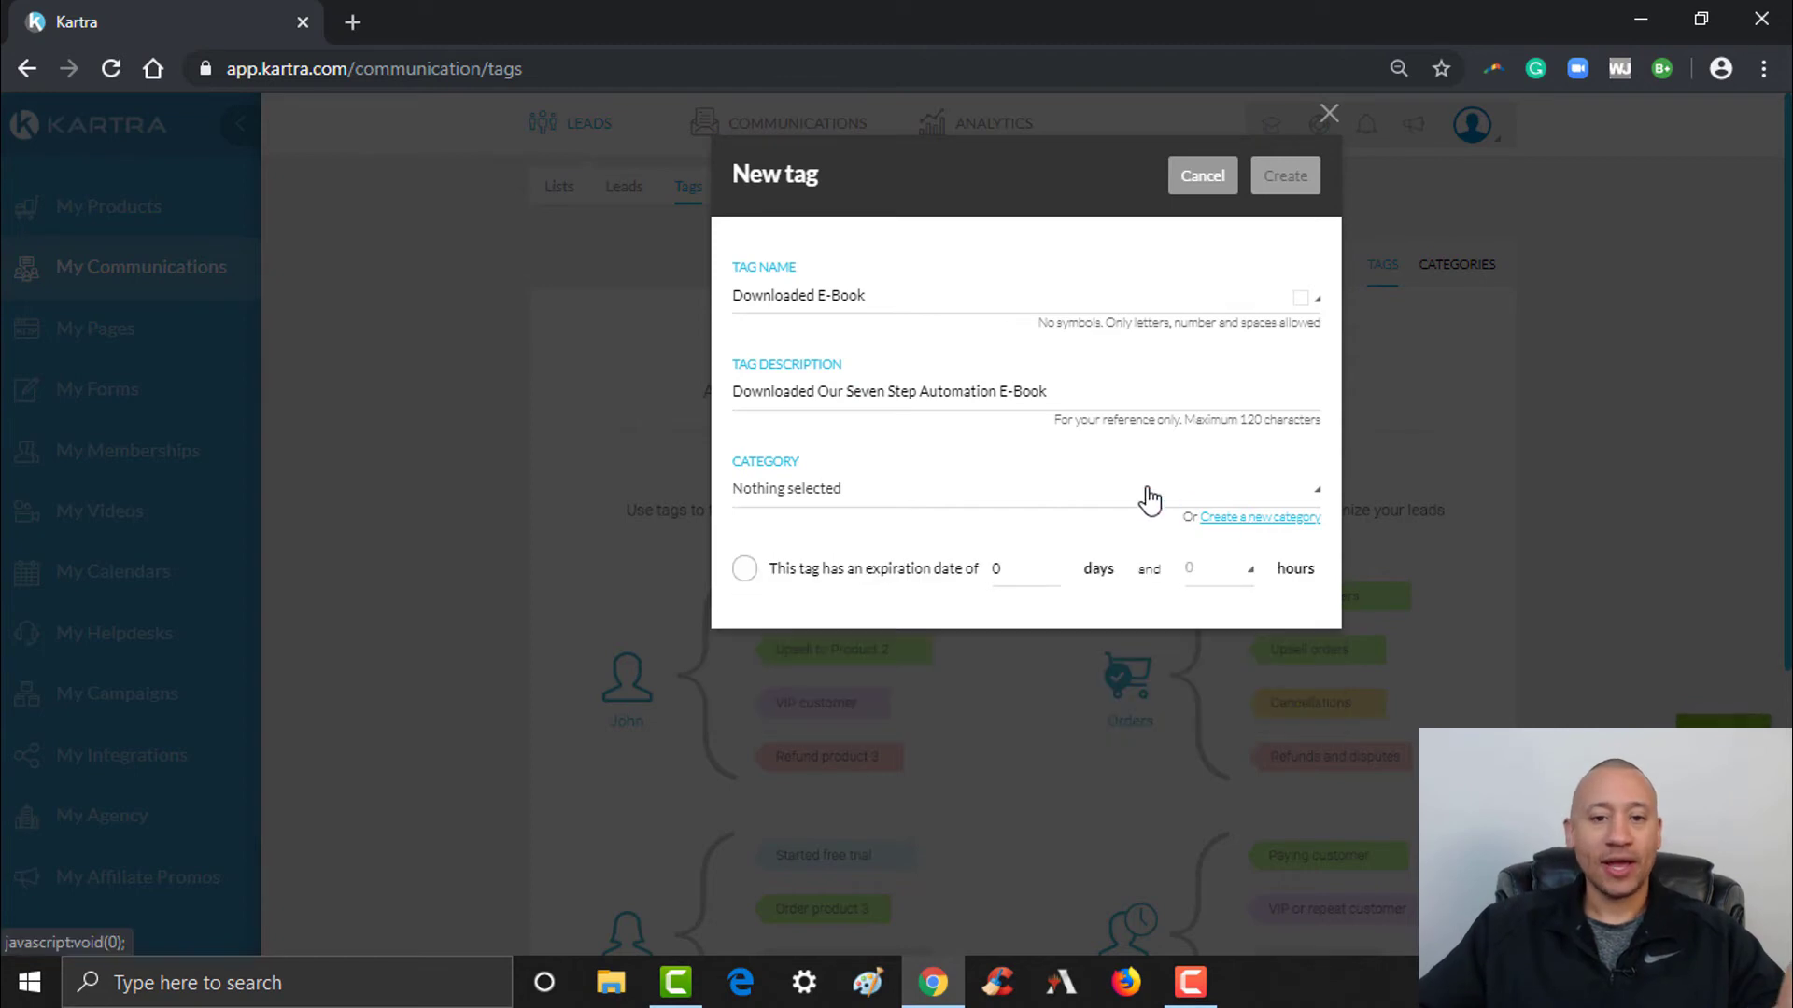
click(1241, 519)
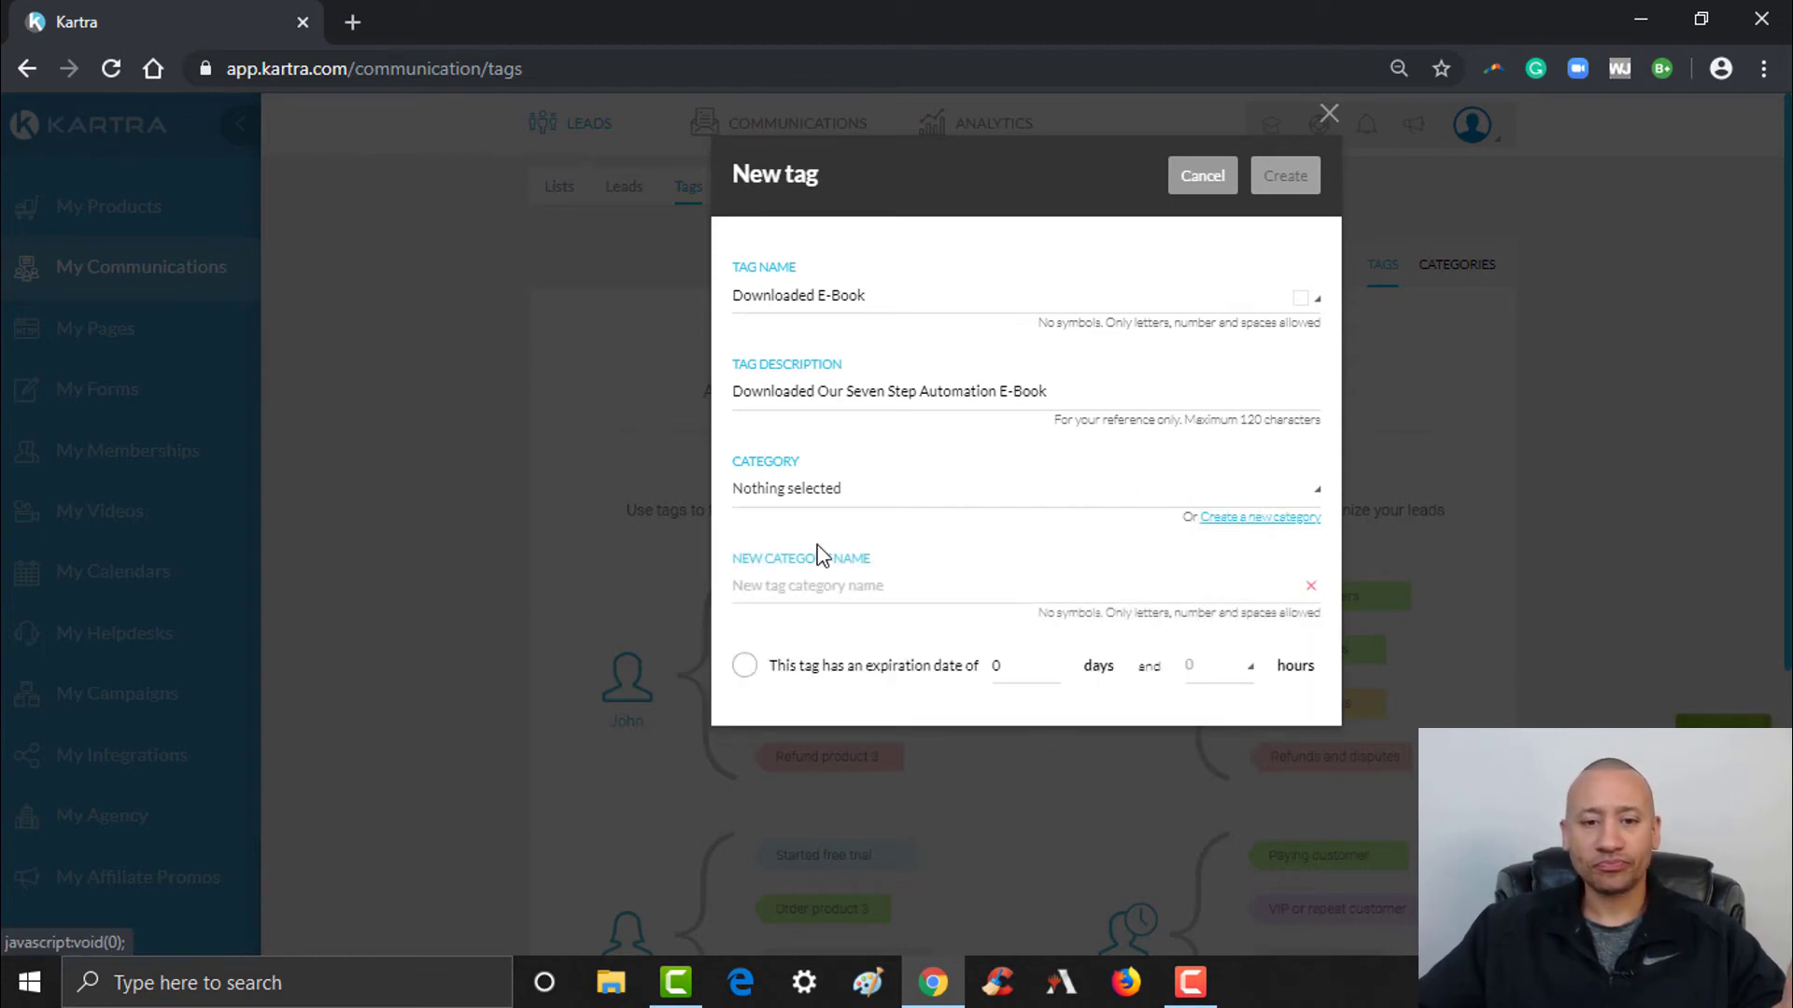
click(801, 594)
text(w)
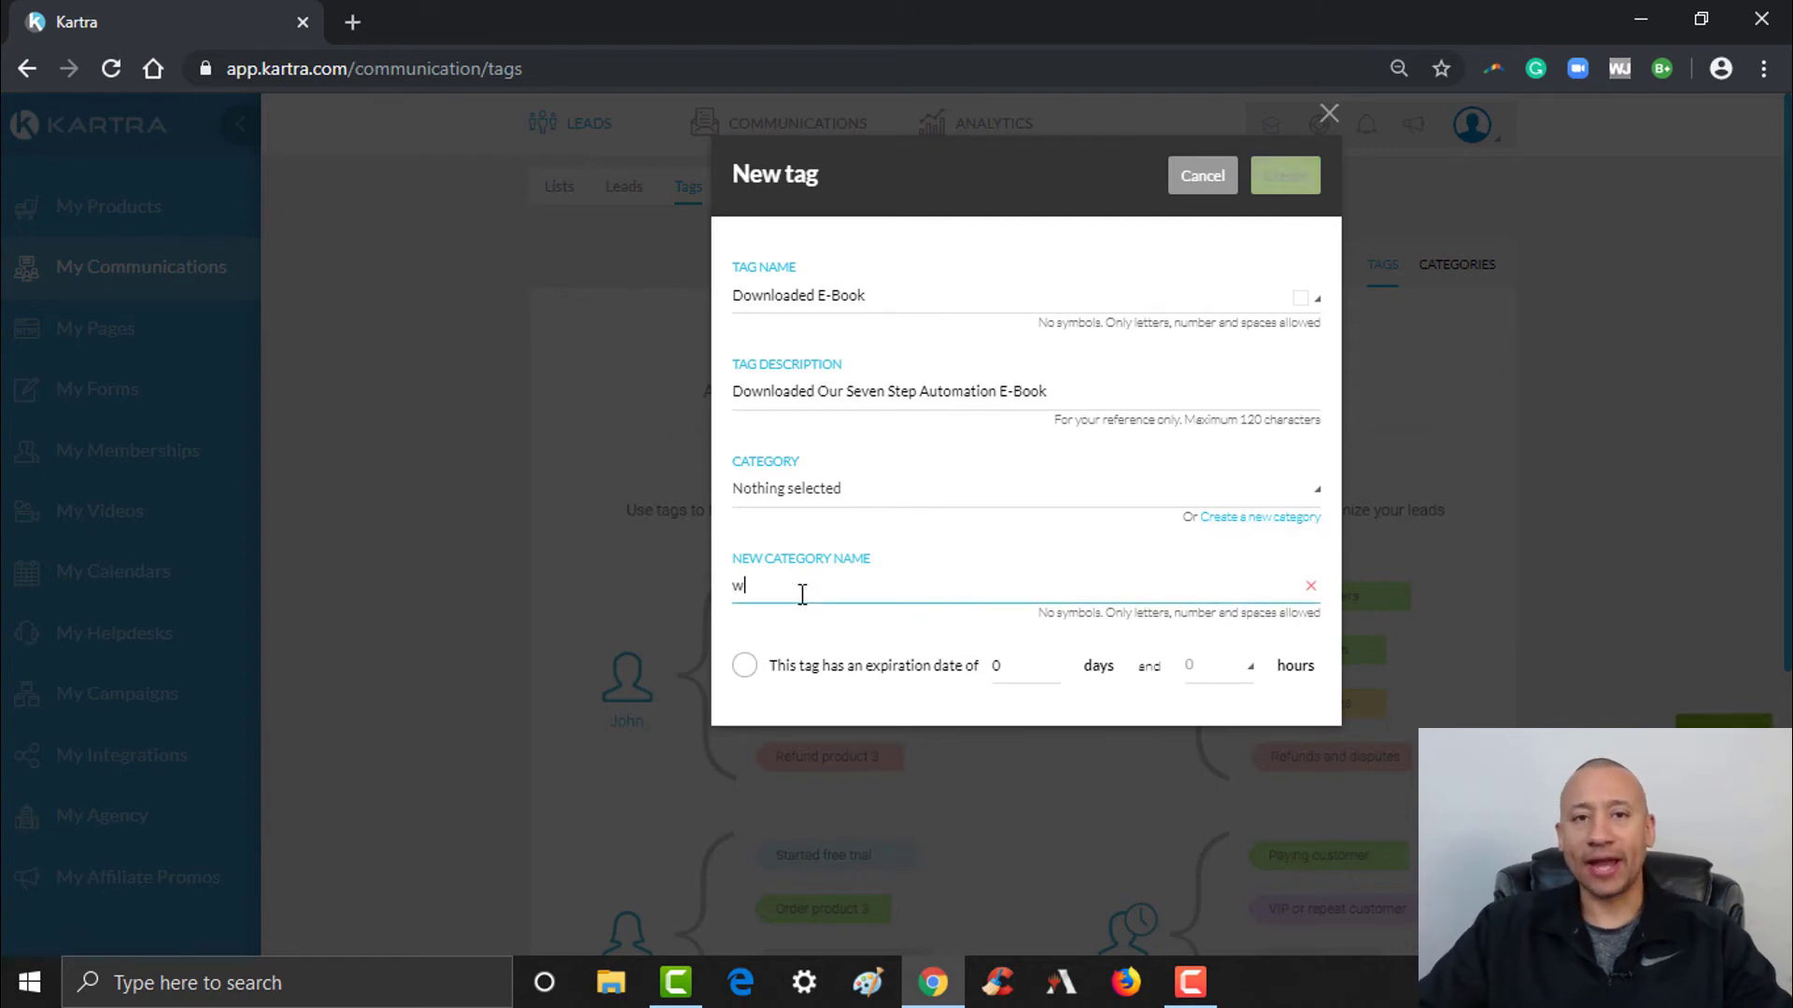
text(ww.)
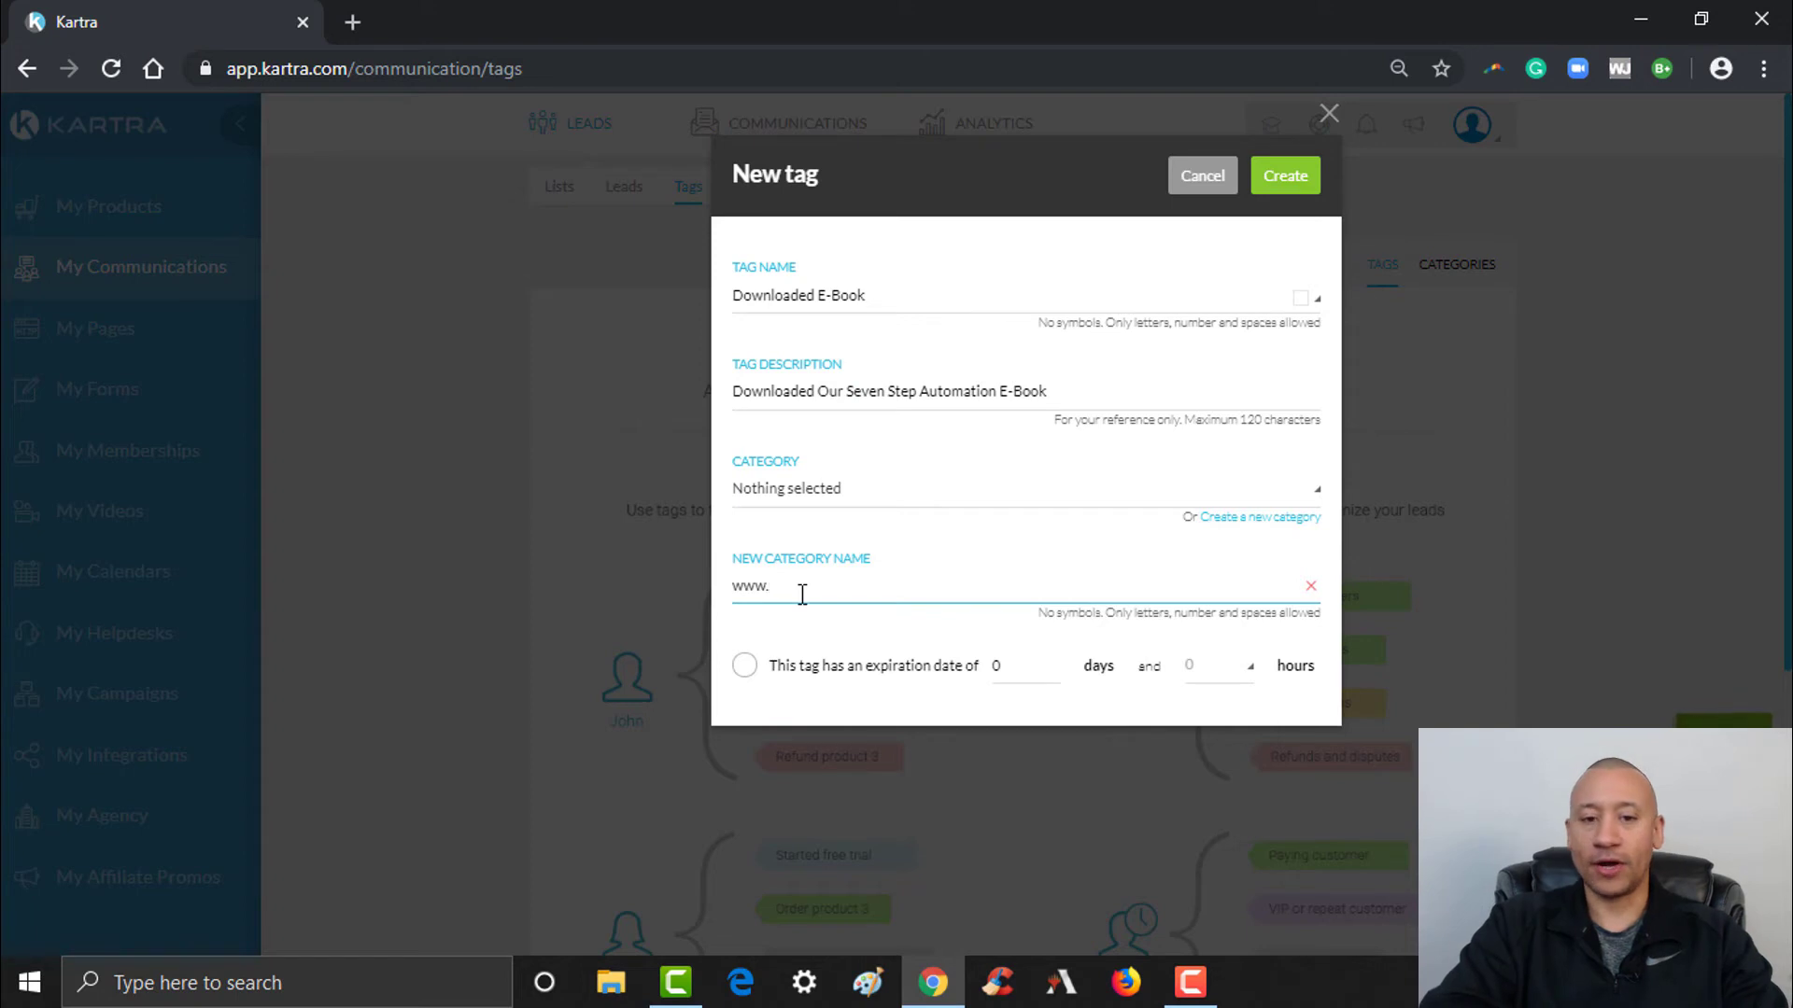
text(alphaau)
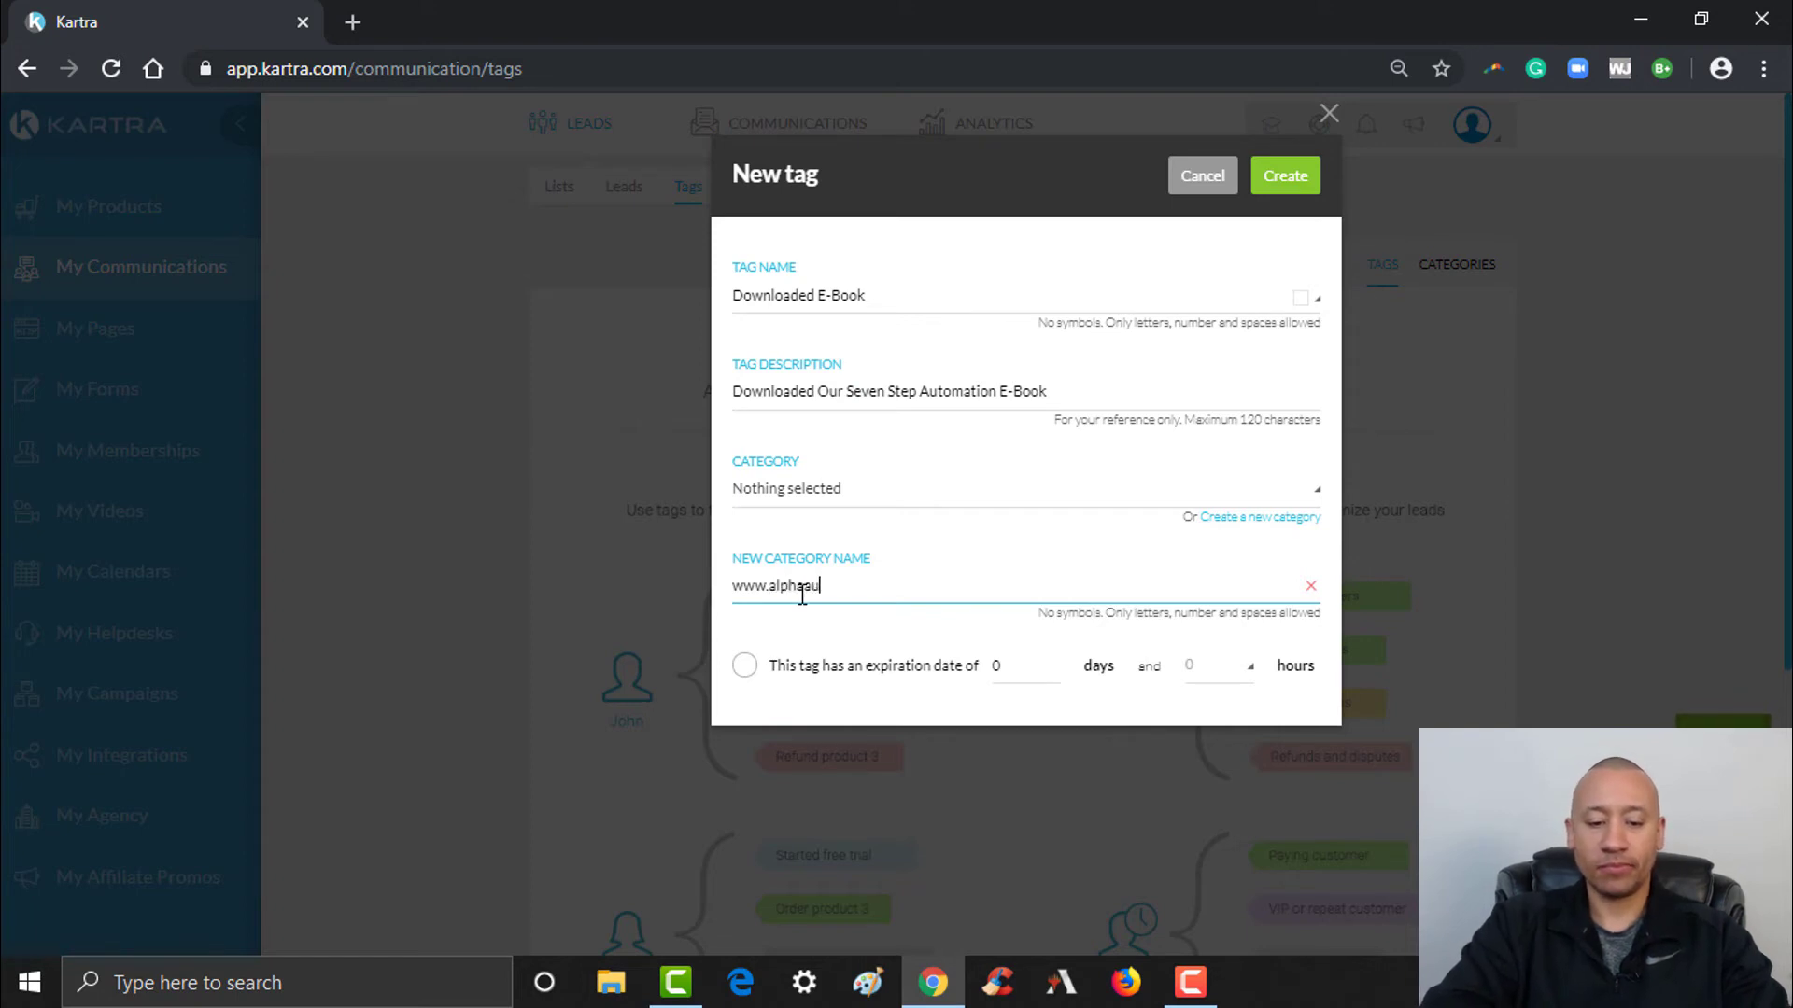
text(tomation.net)
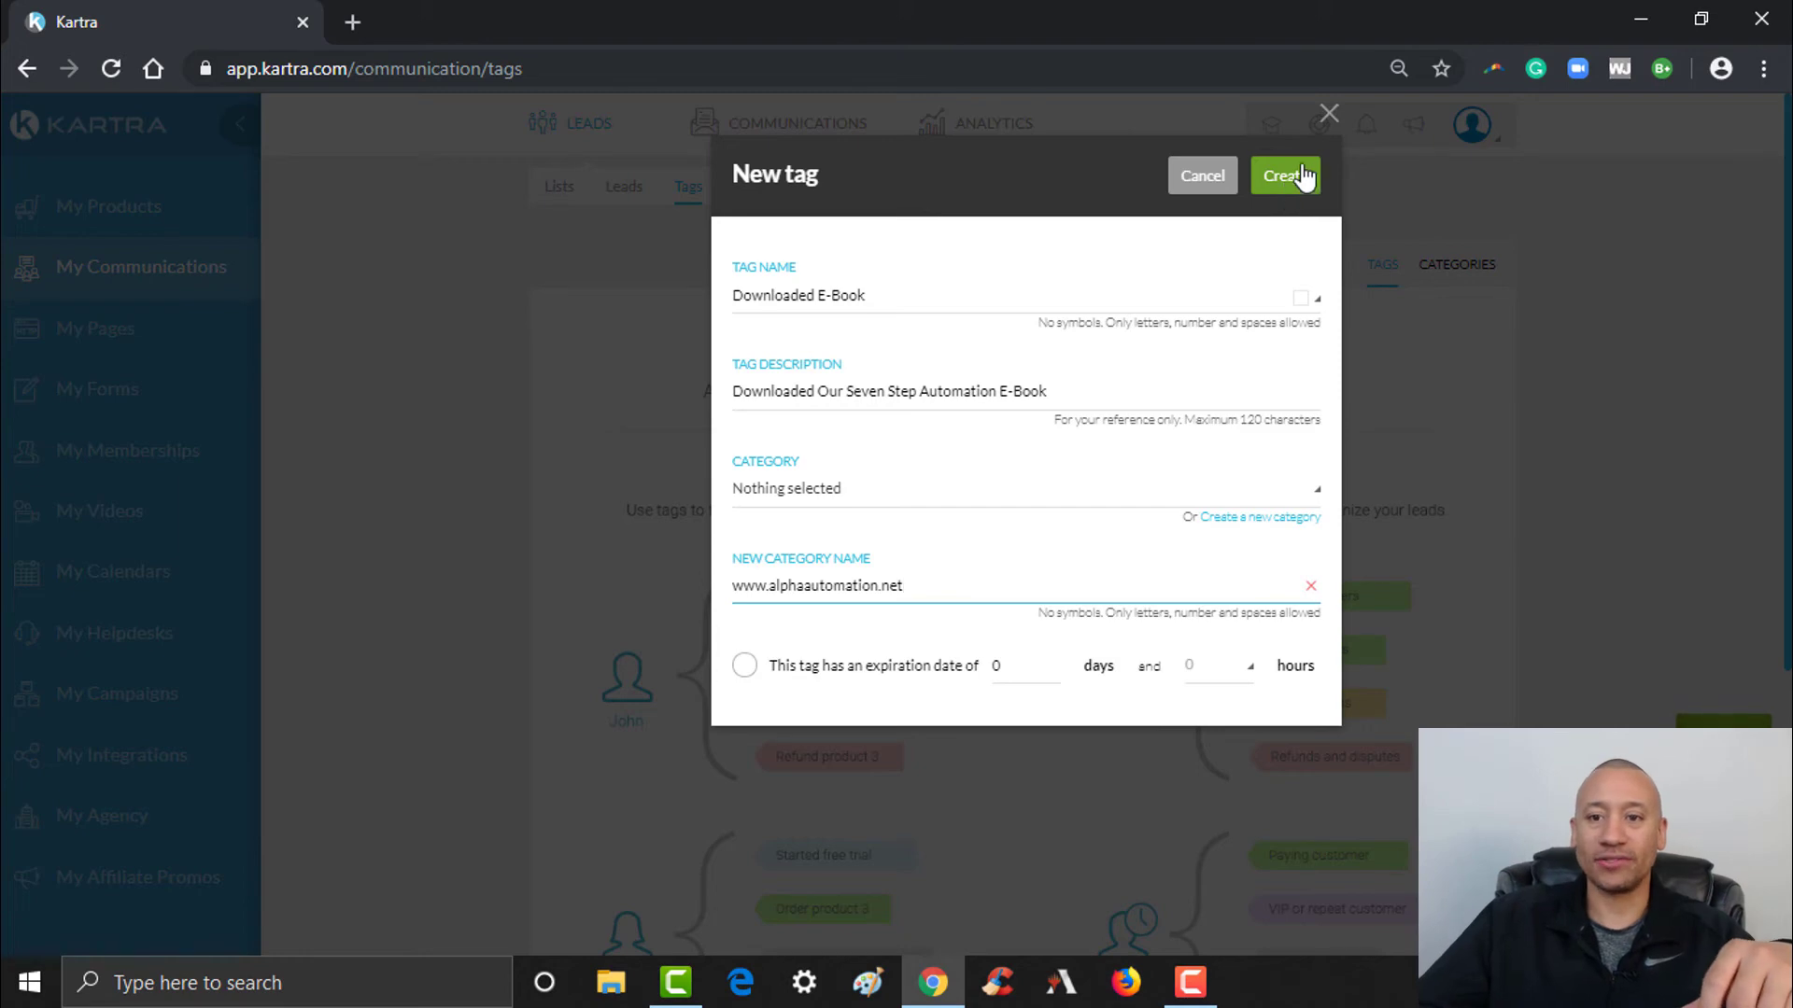
click(1277, 183)
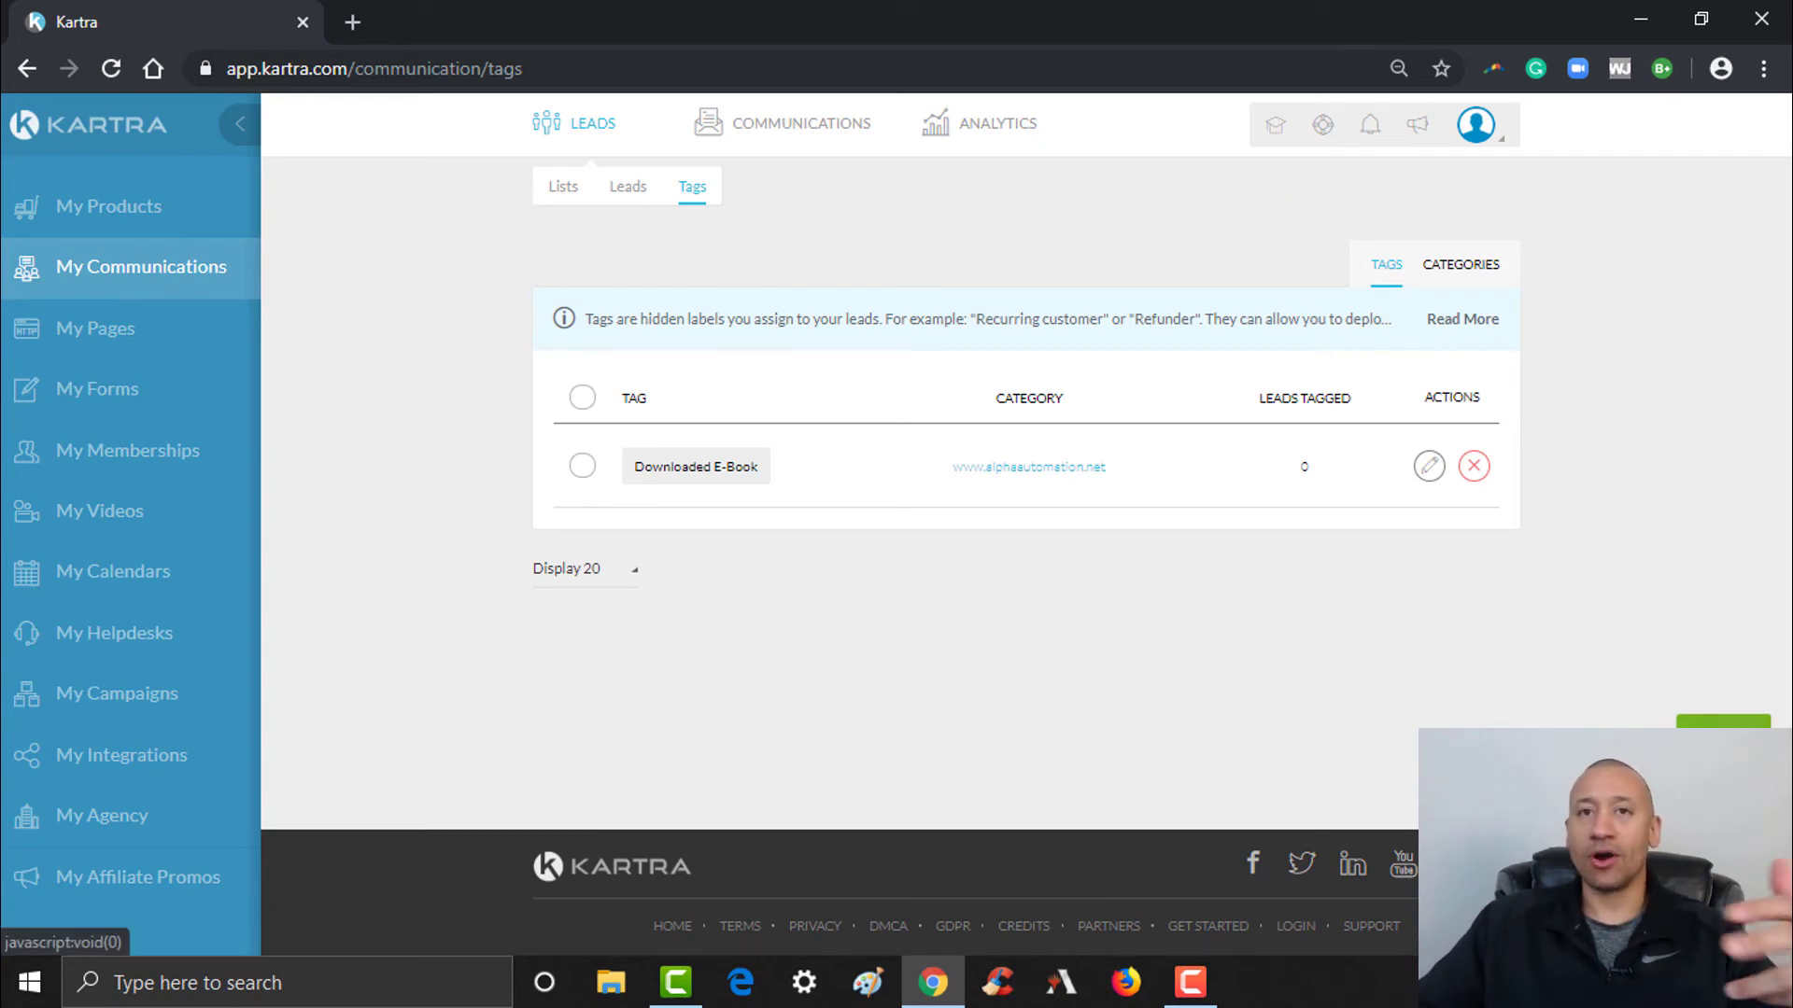
Start another new contact tag and name it "Booked A Strategy Call".
click(1722, 733)
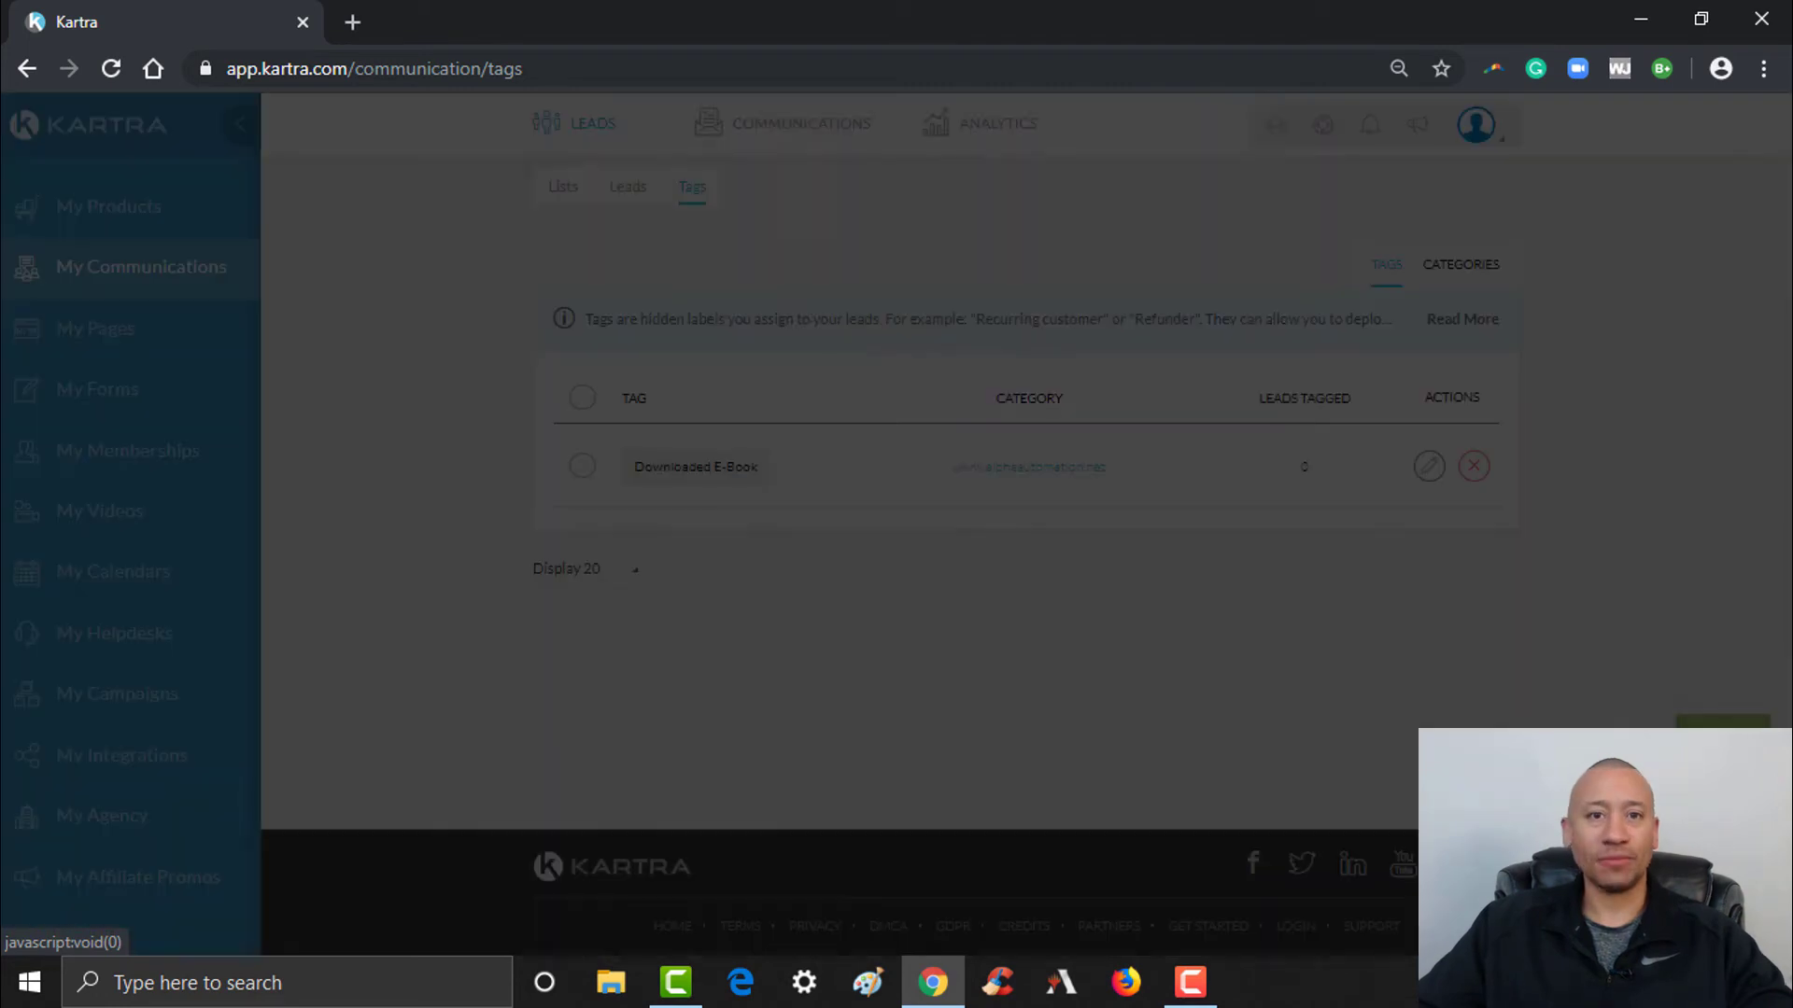
click(907, 307)
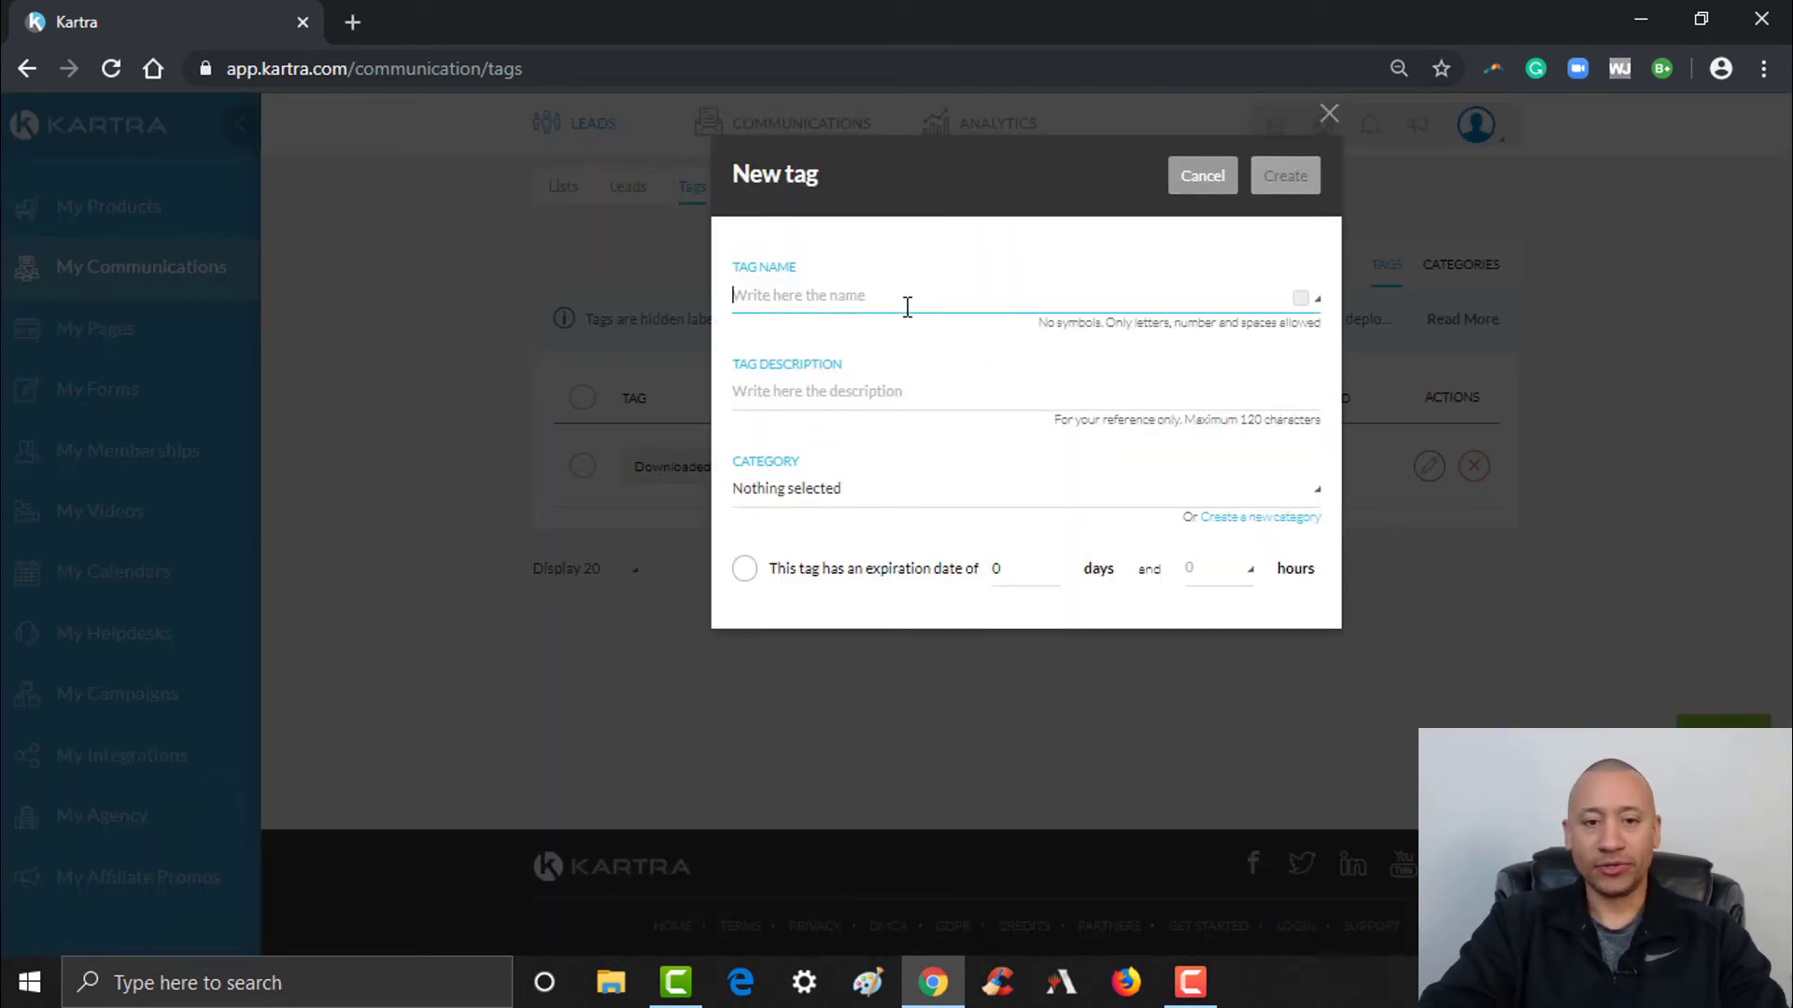
text(Booke)
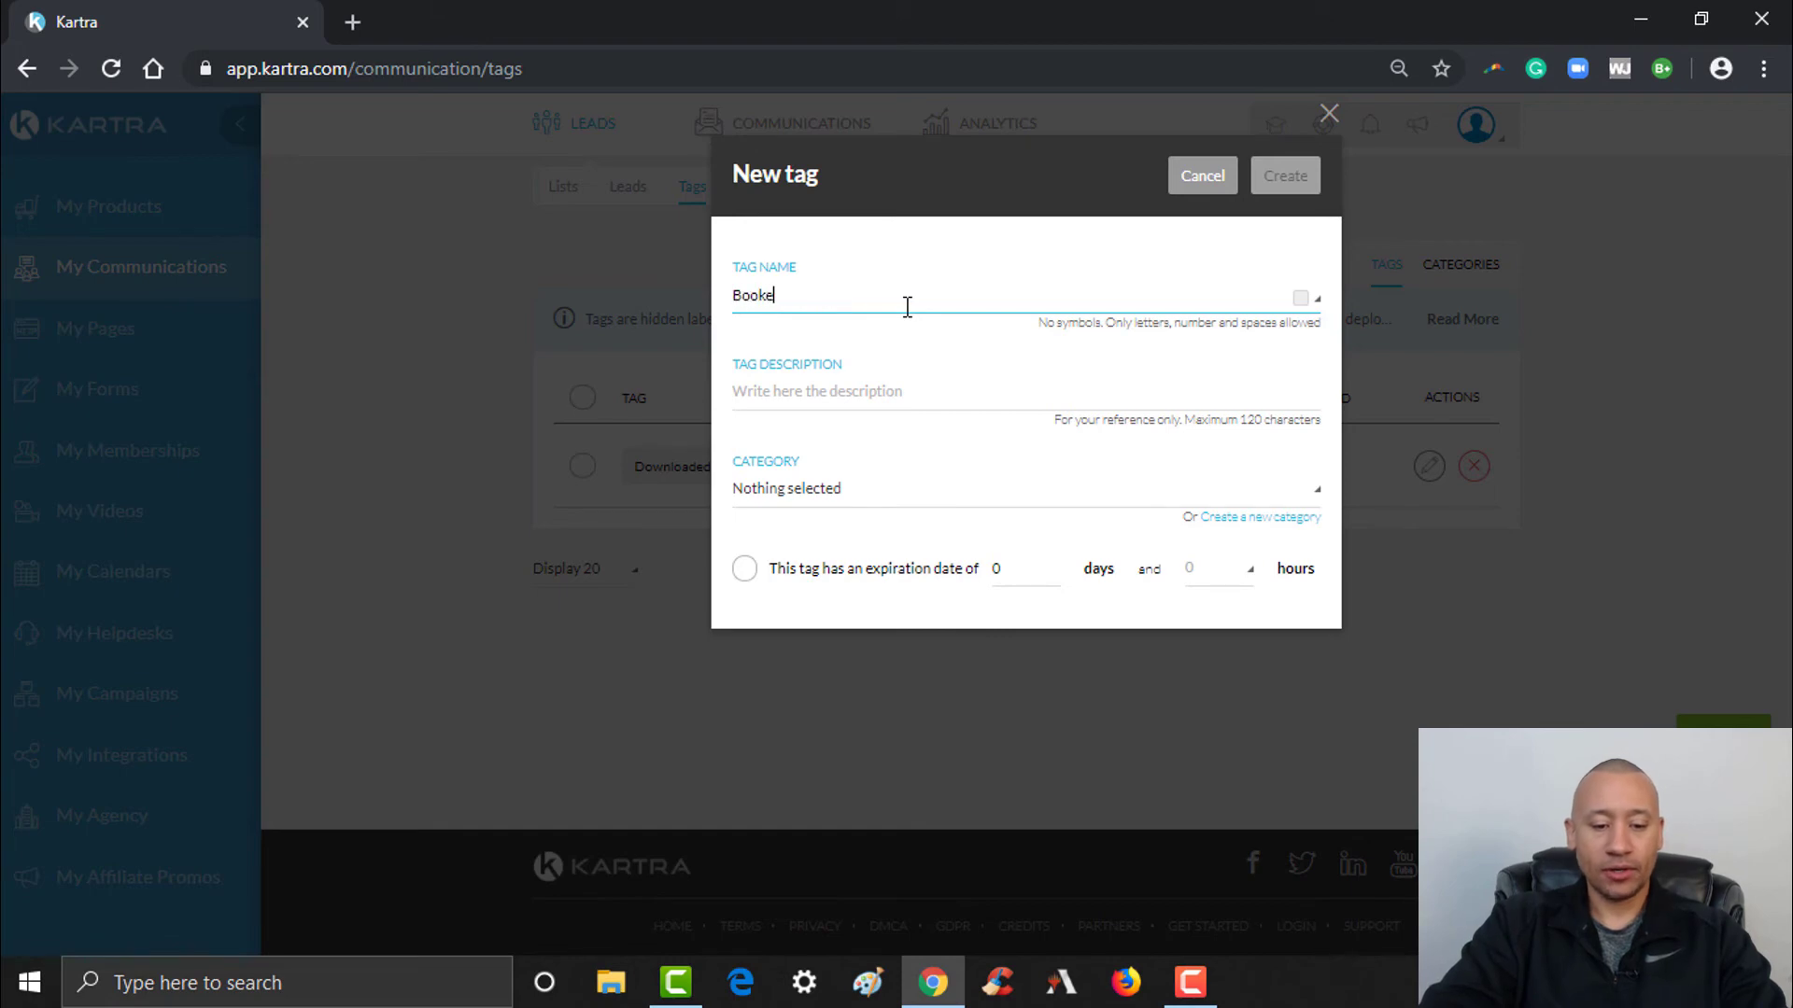
text(d A Strate)
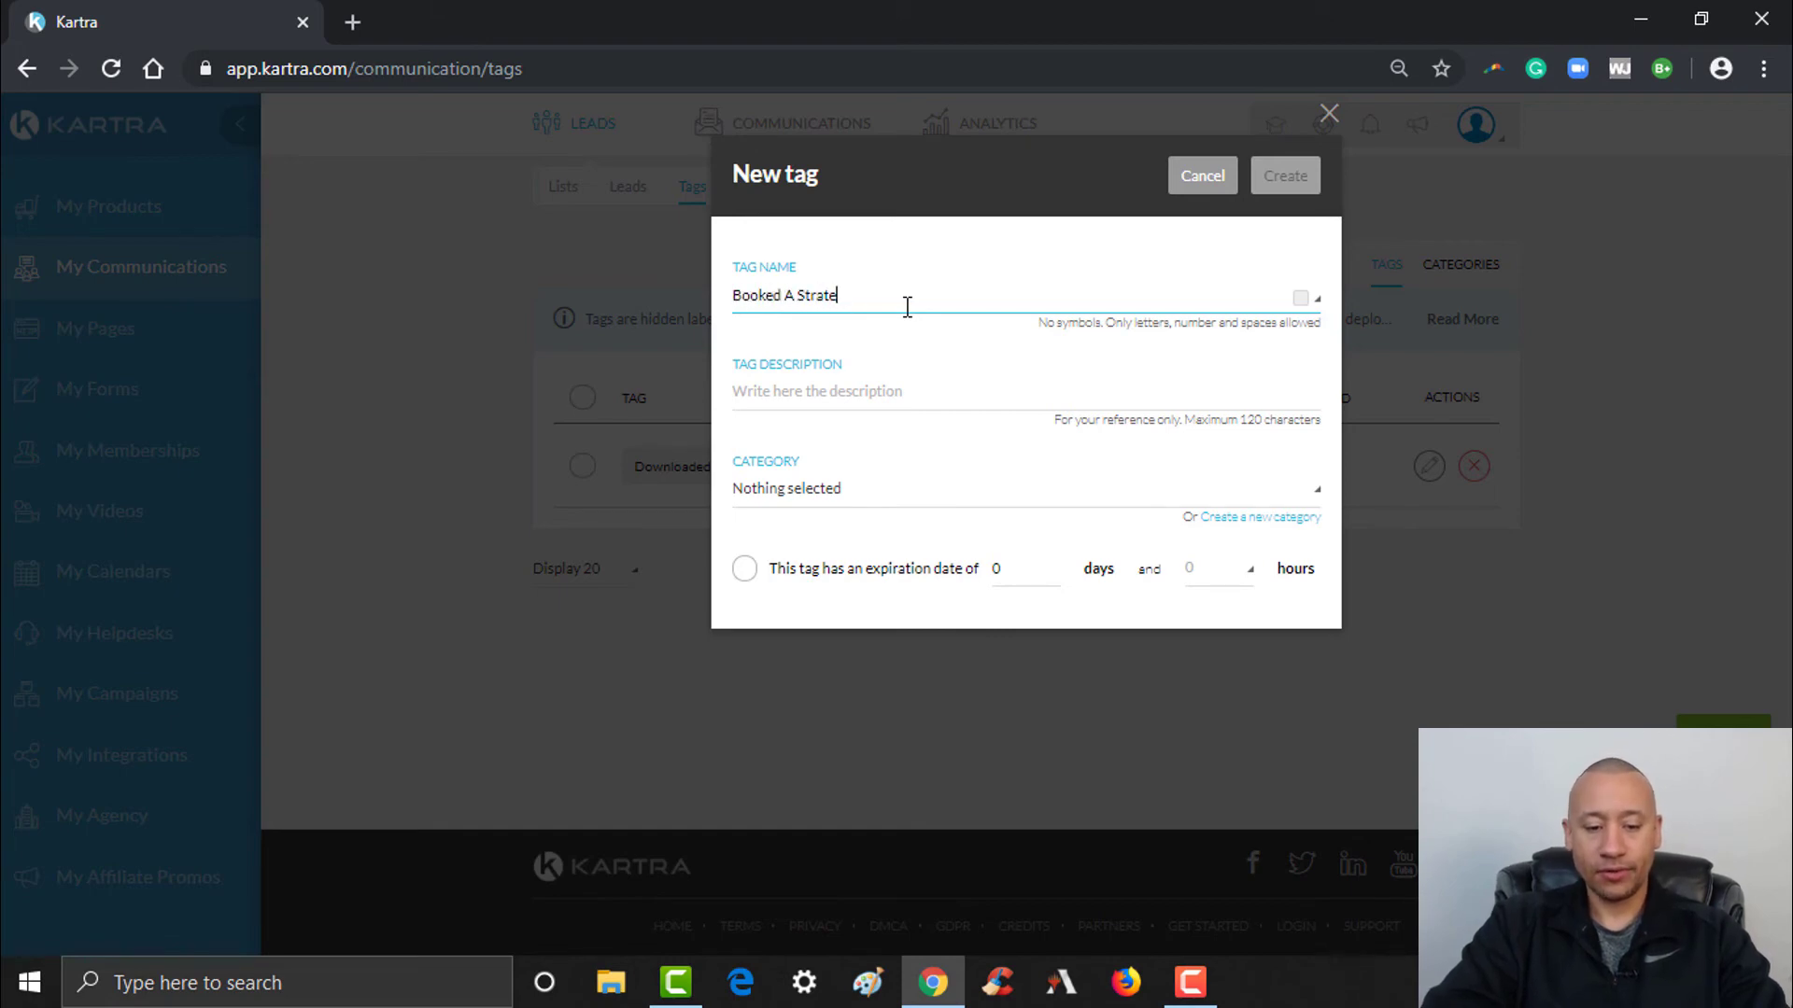
text(gy Call)
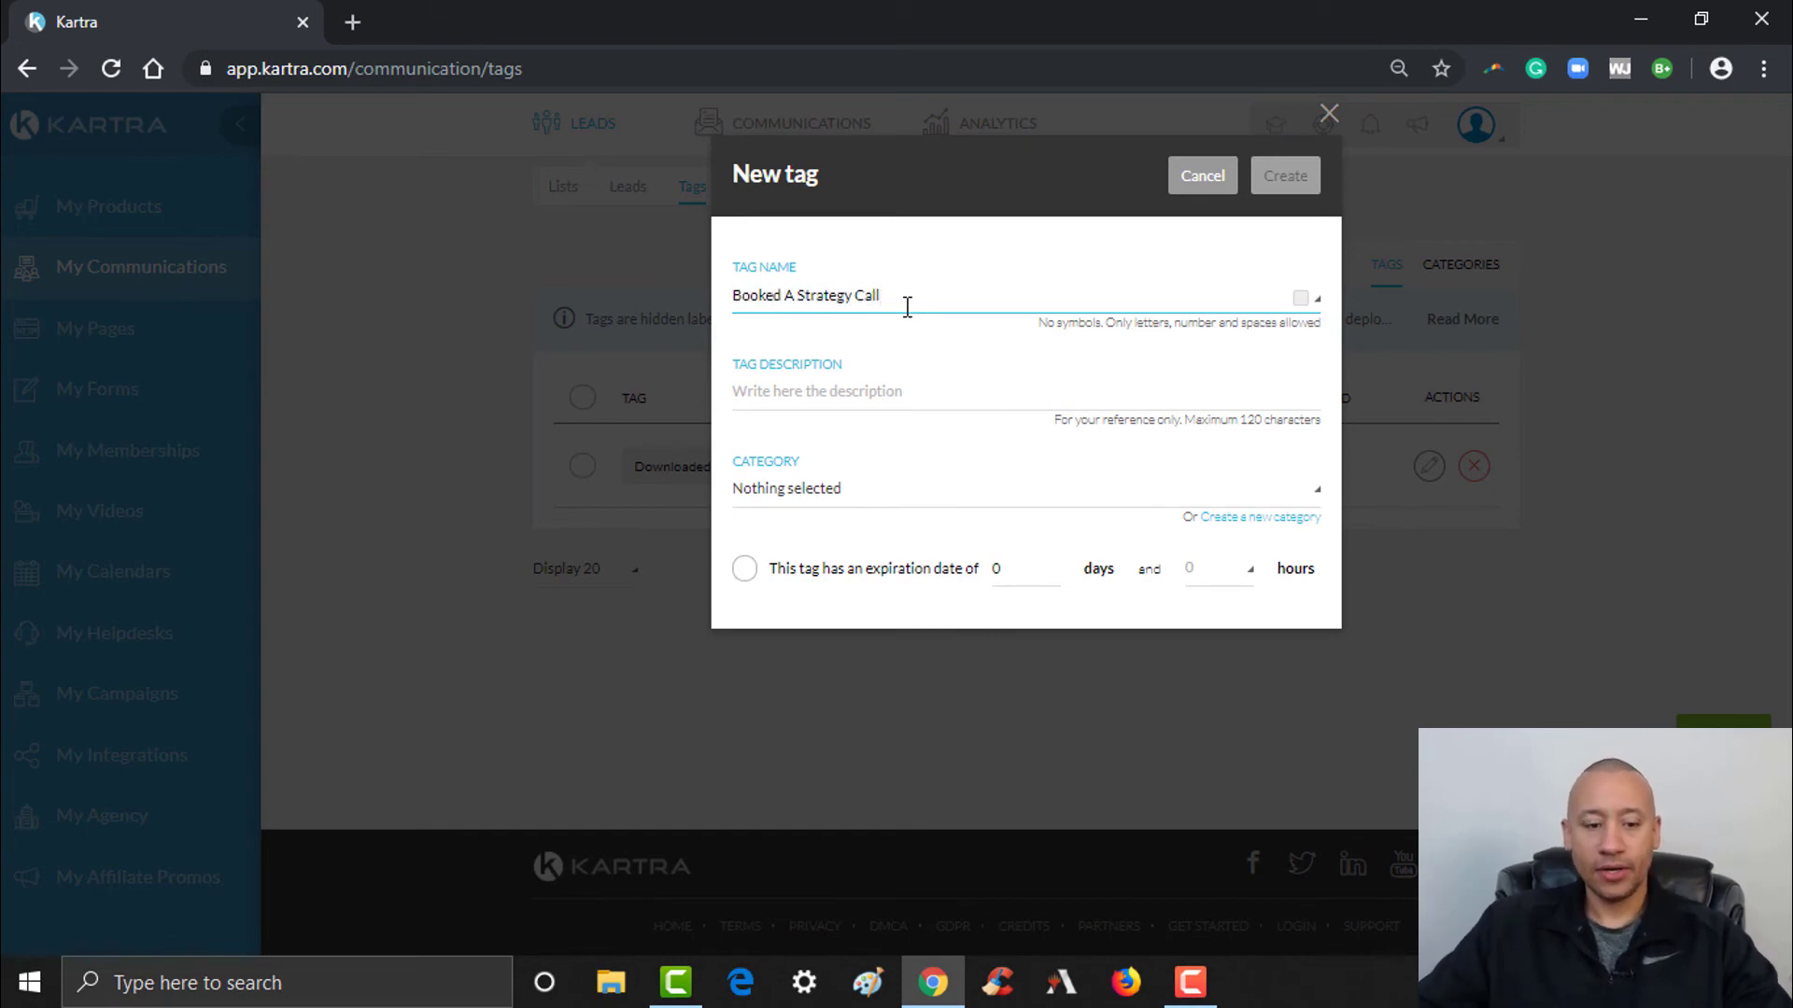
Copy the tag name "Booked A Strategy Call" into the tag description.
key(ctrl+a)
key(ctrl+c)
click(887, 390)
key(ctrl+v)
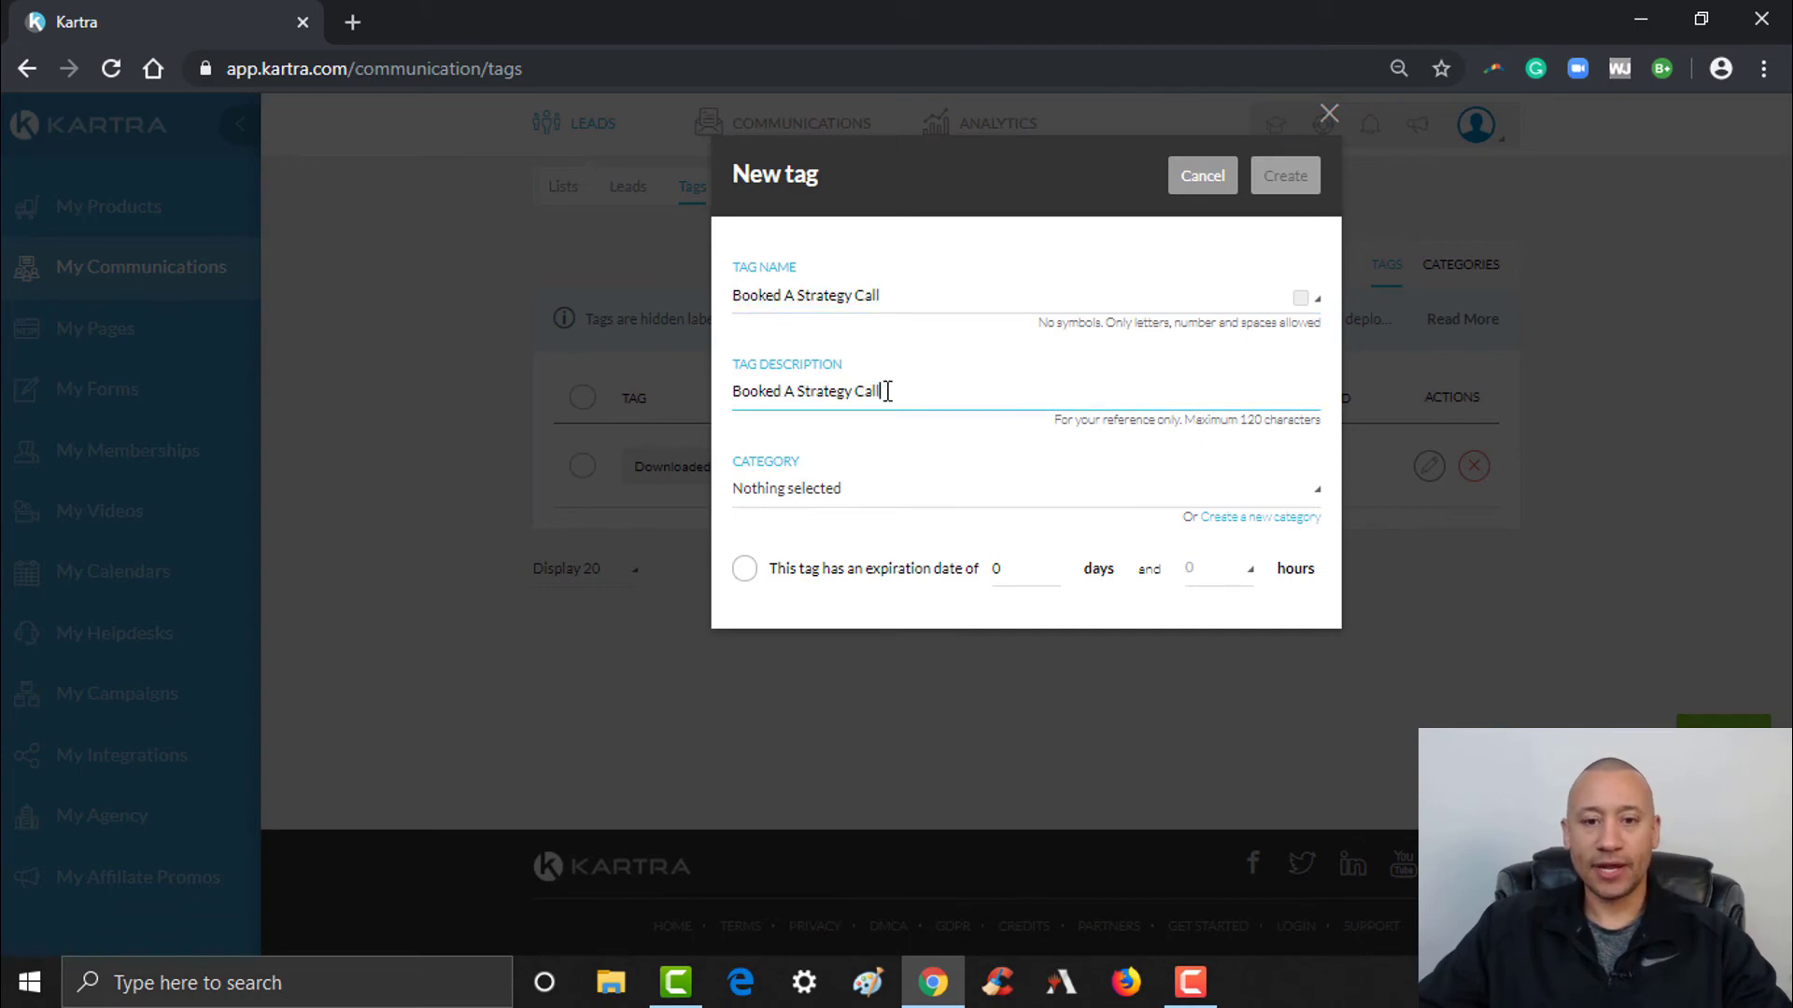
click(918, 502)
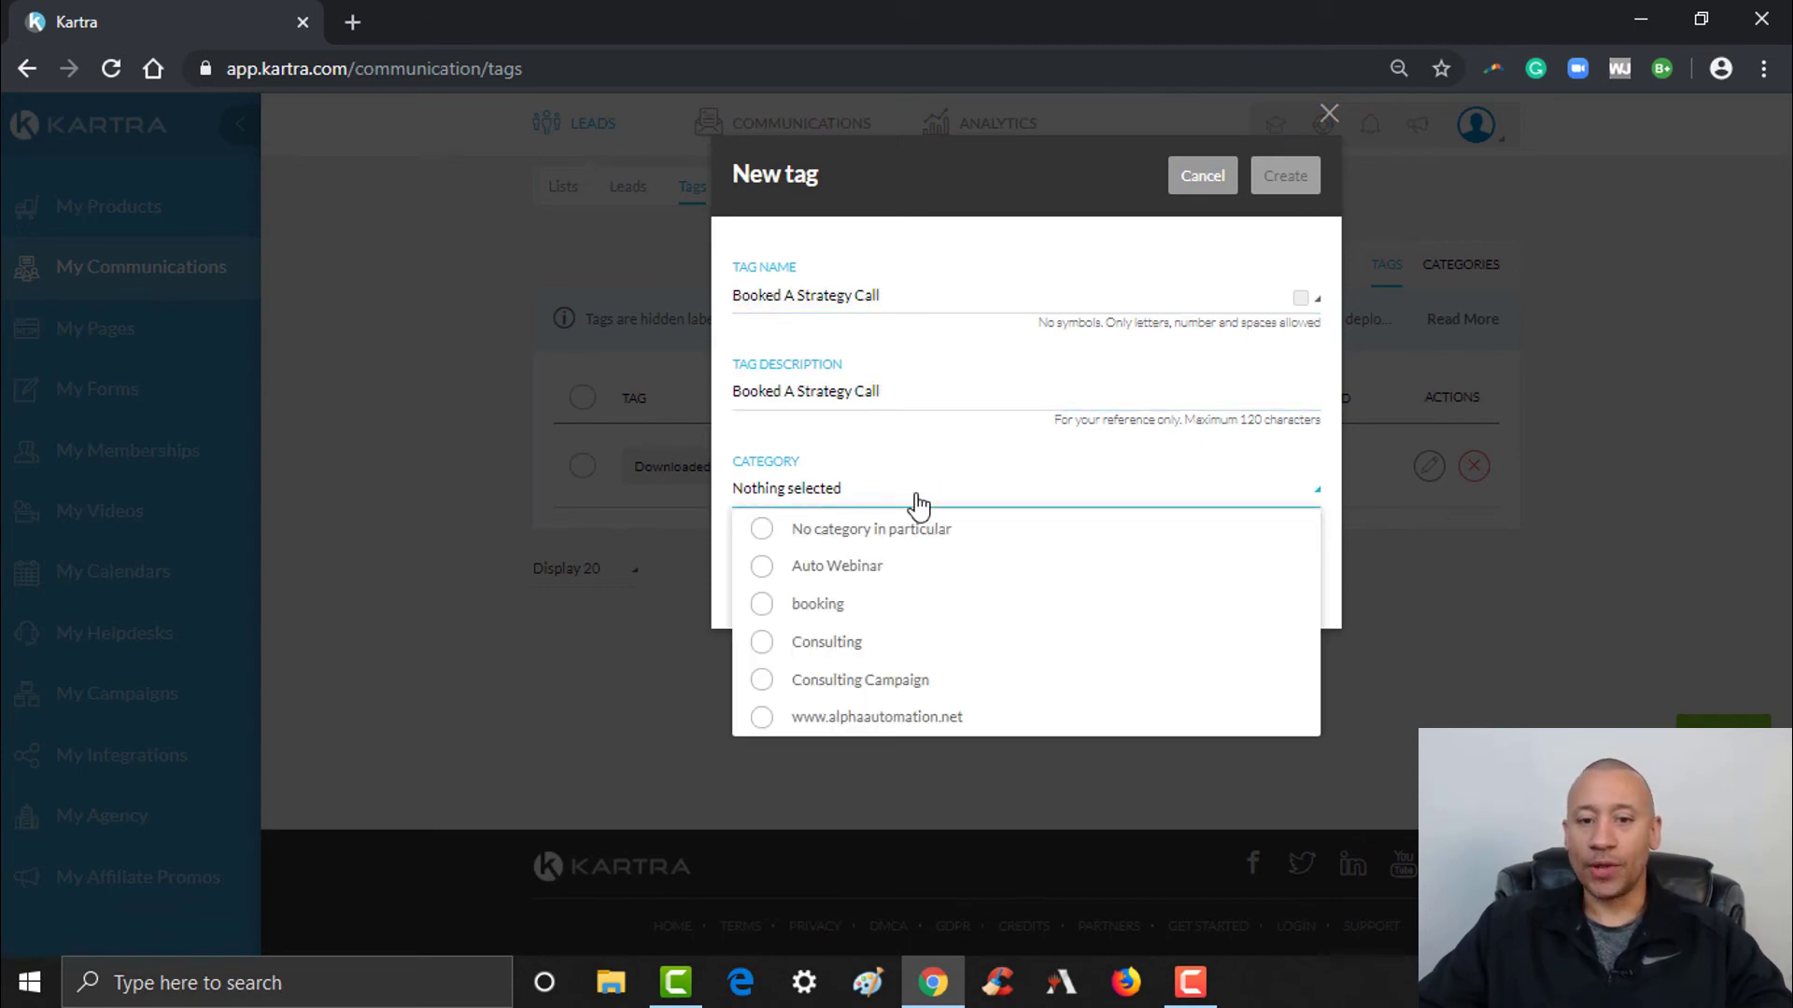
click(817, 723)
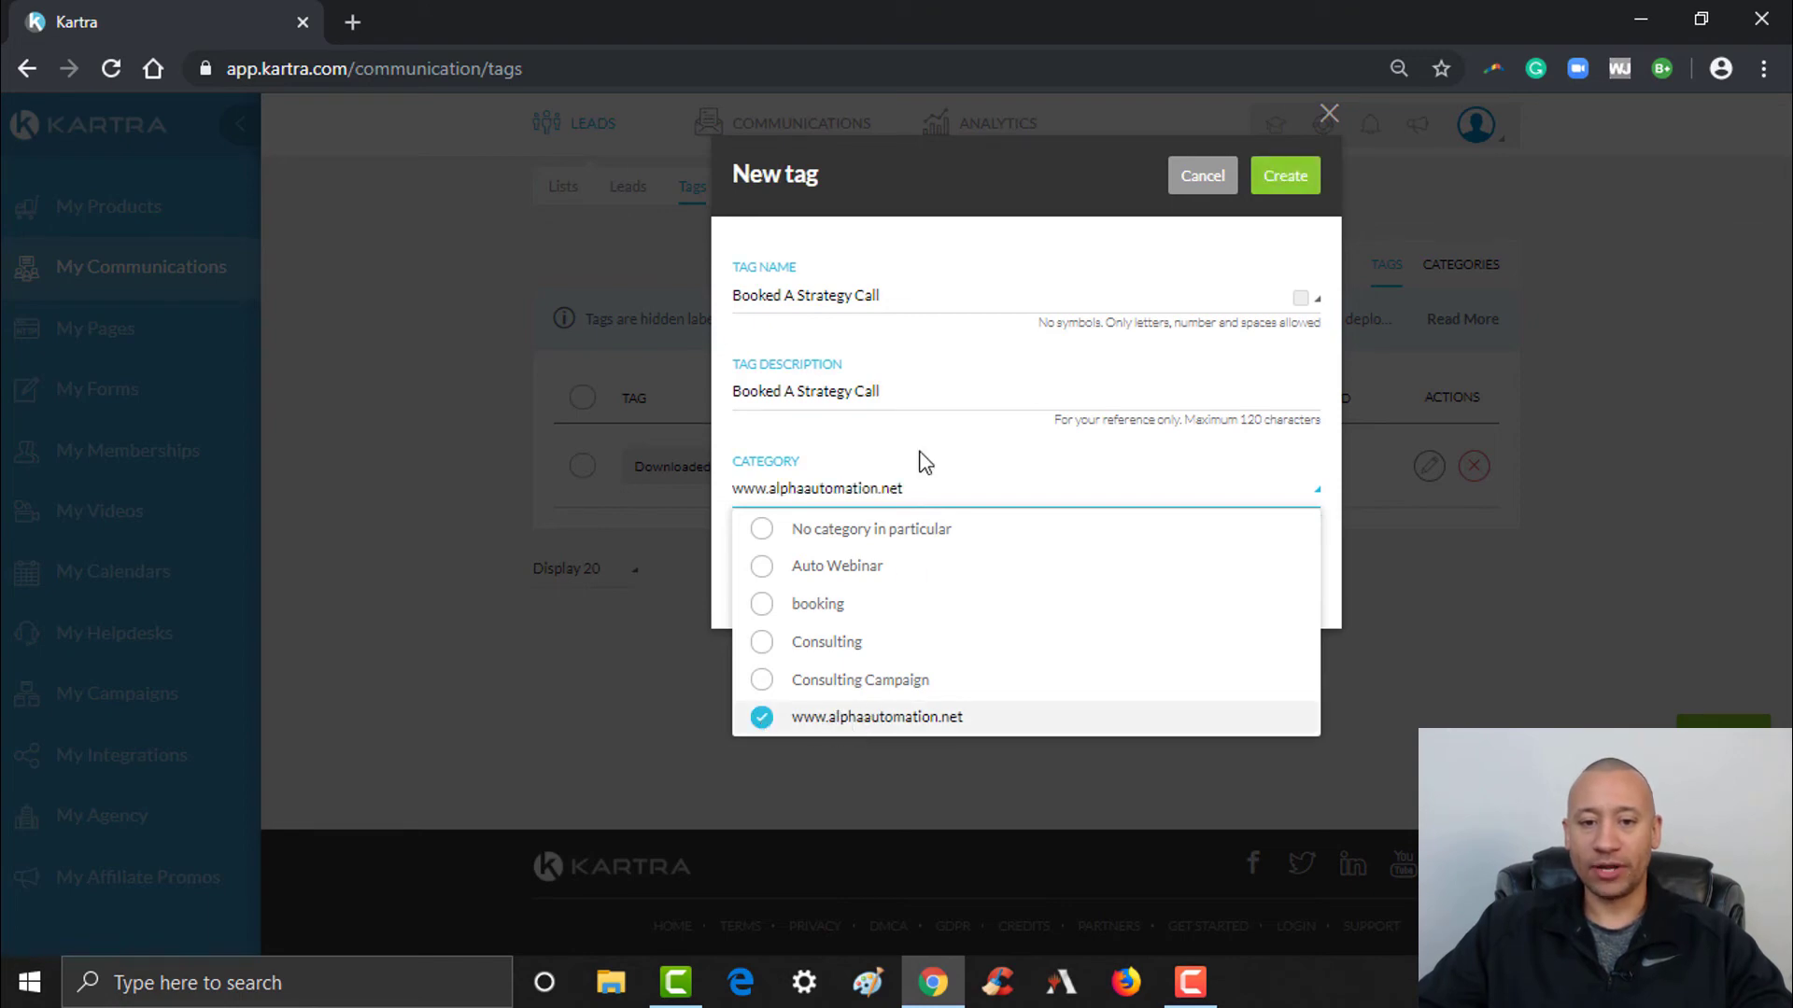
click(958, 377)
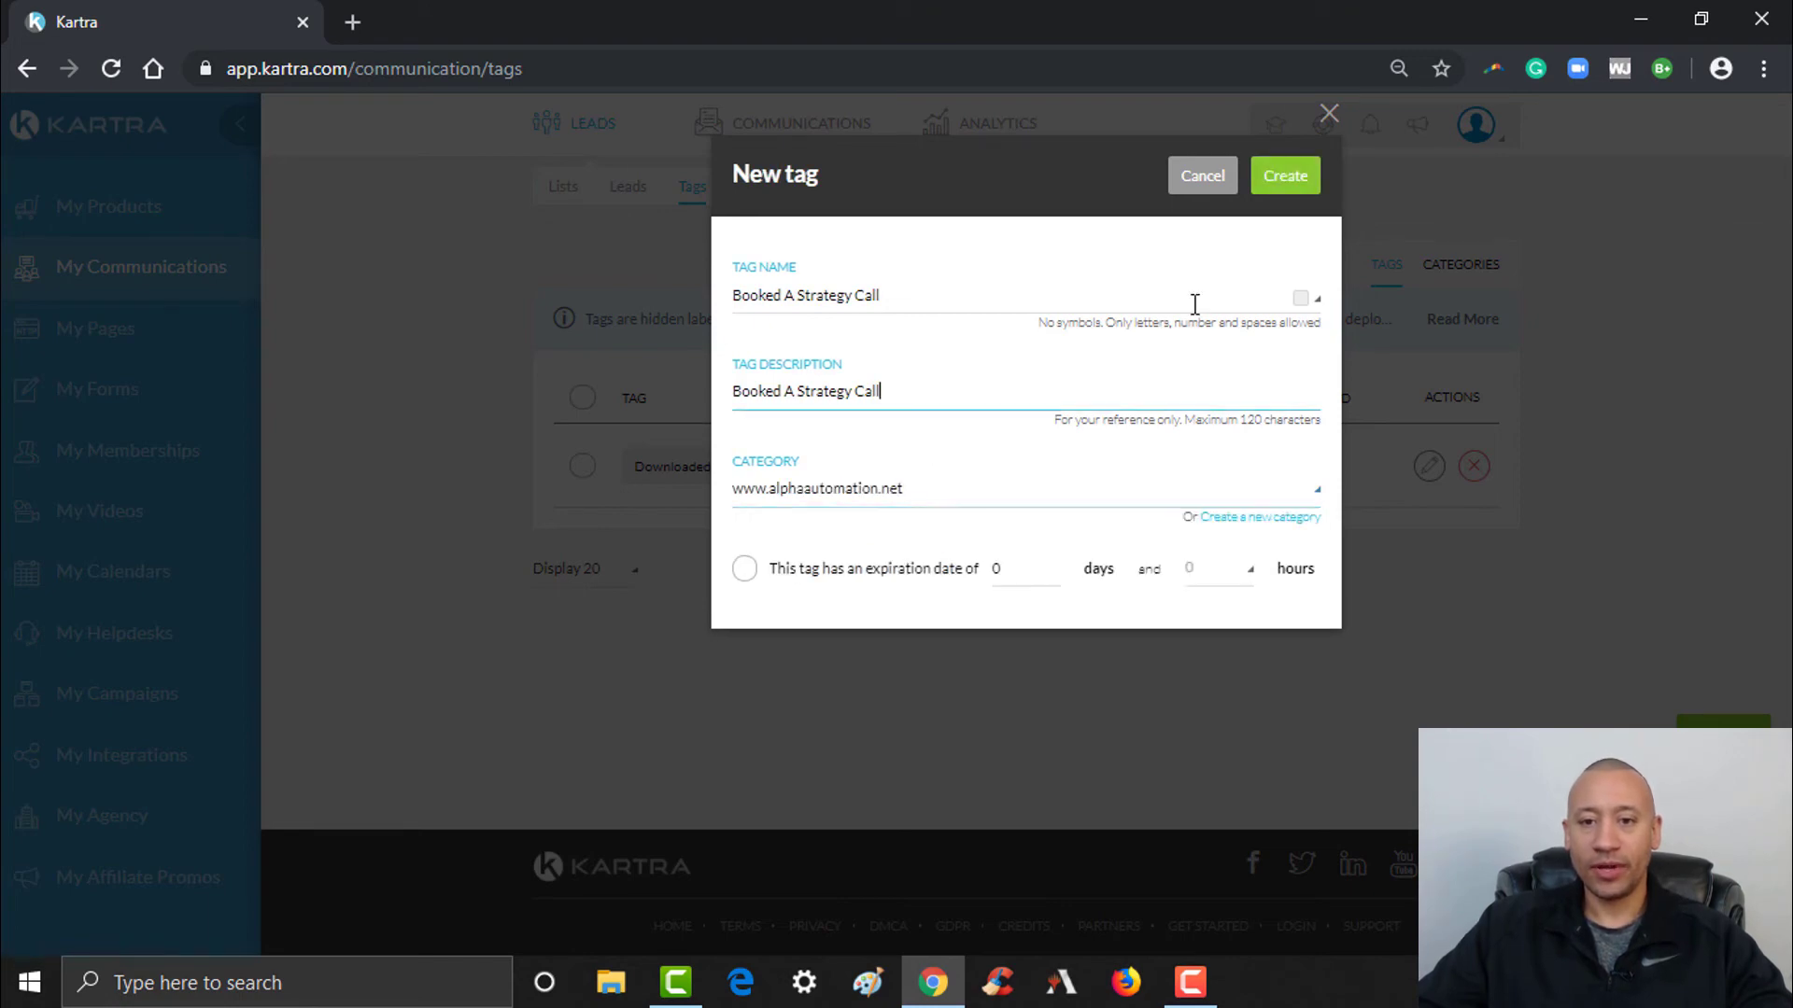
click(1295, 178)
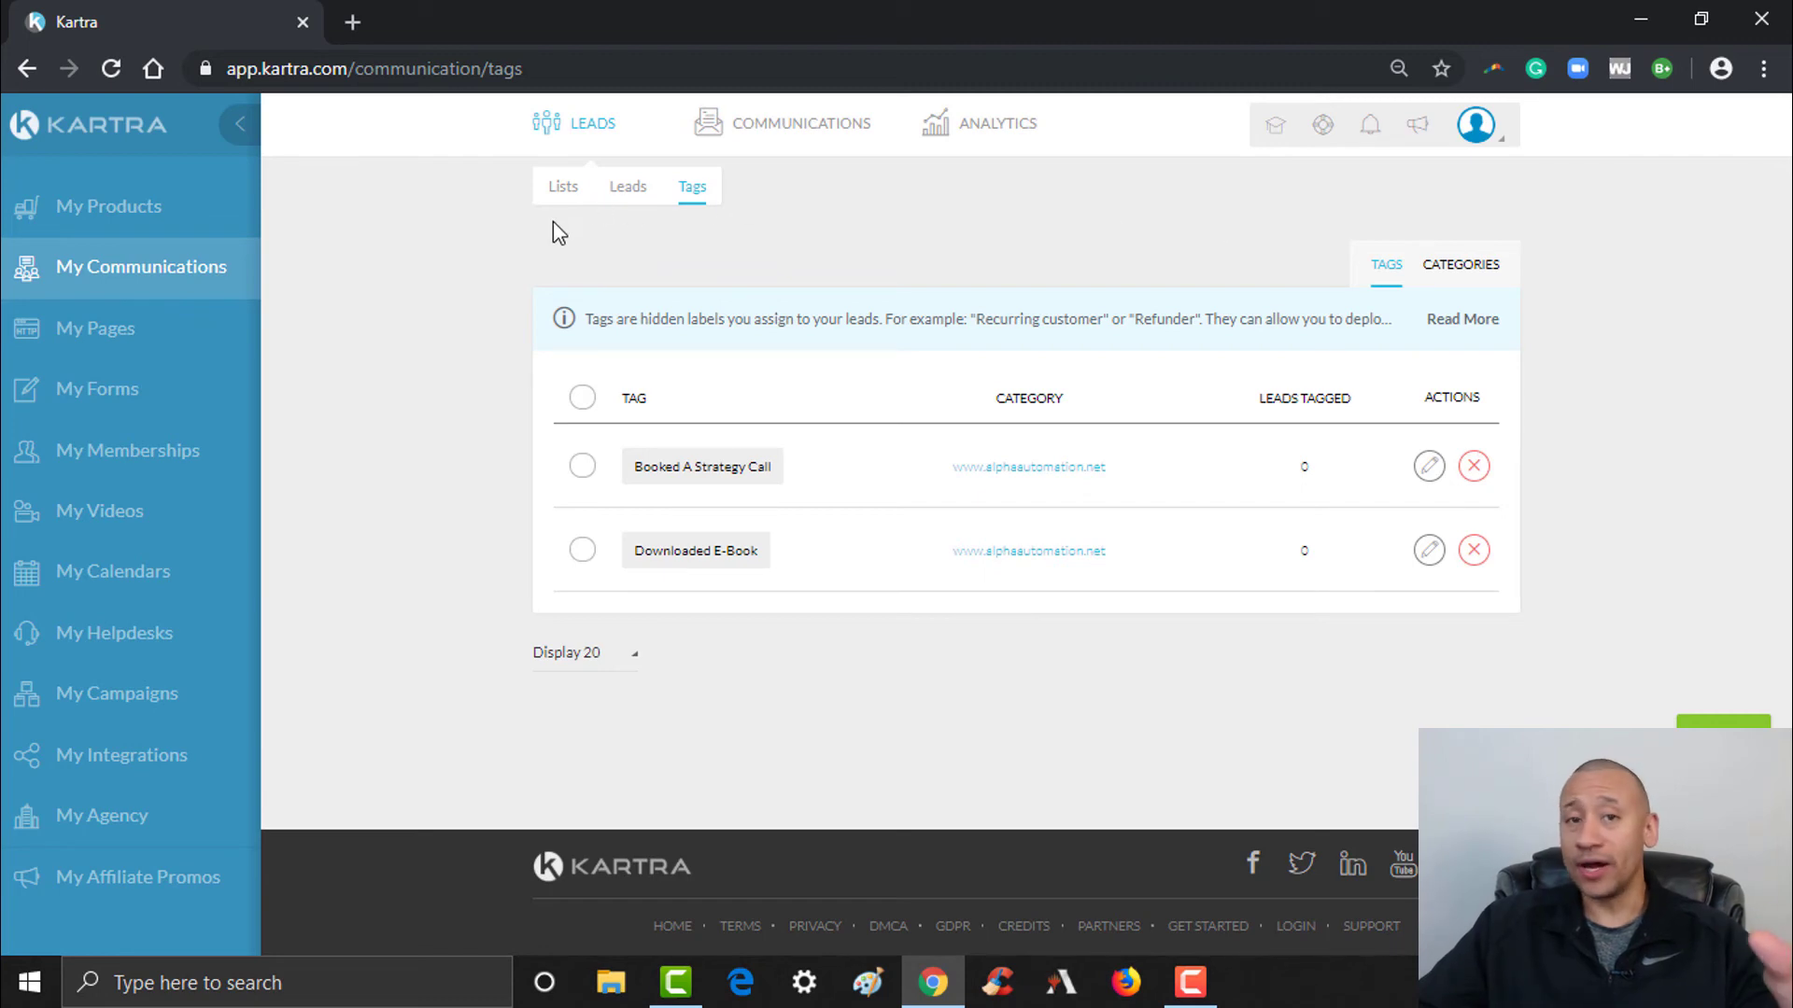
Review the lead lists overview and return to the tags overview.
click(574, 191)
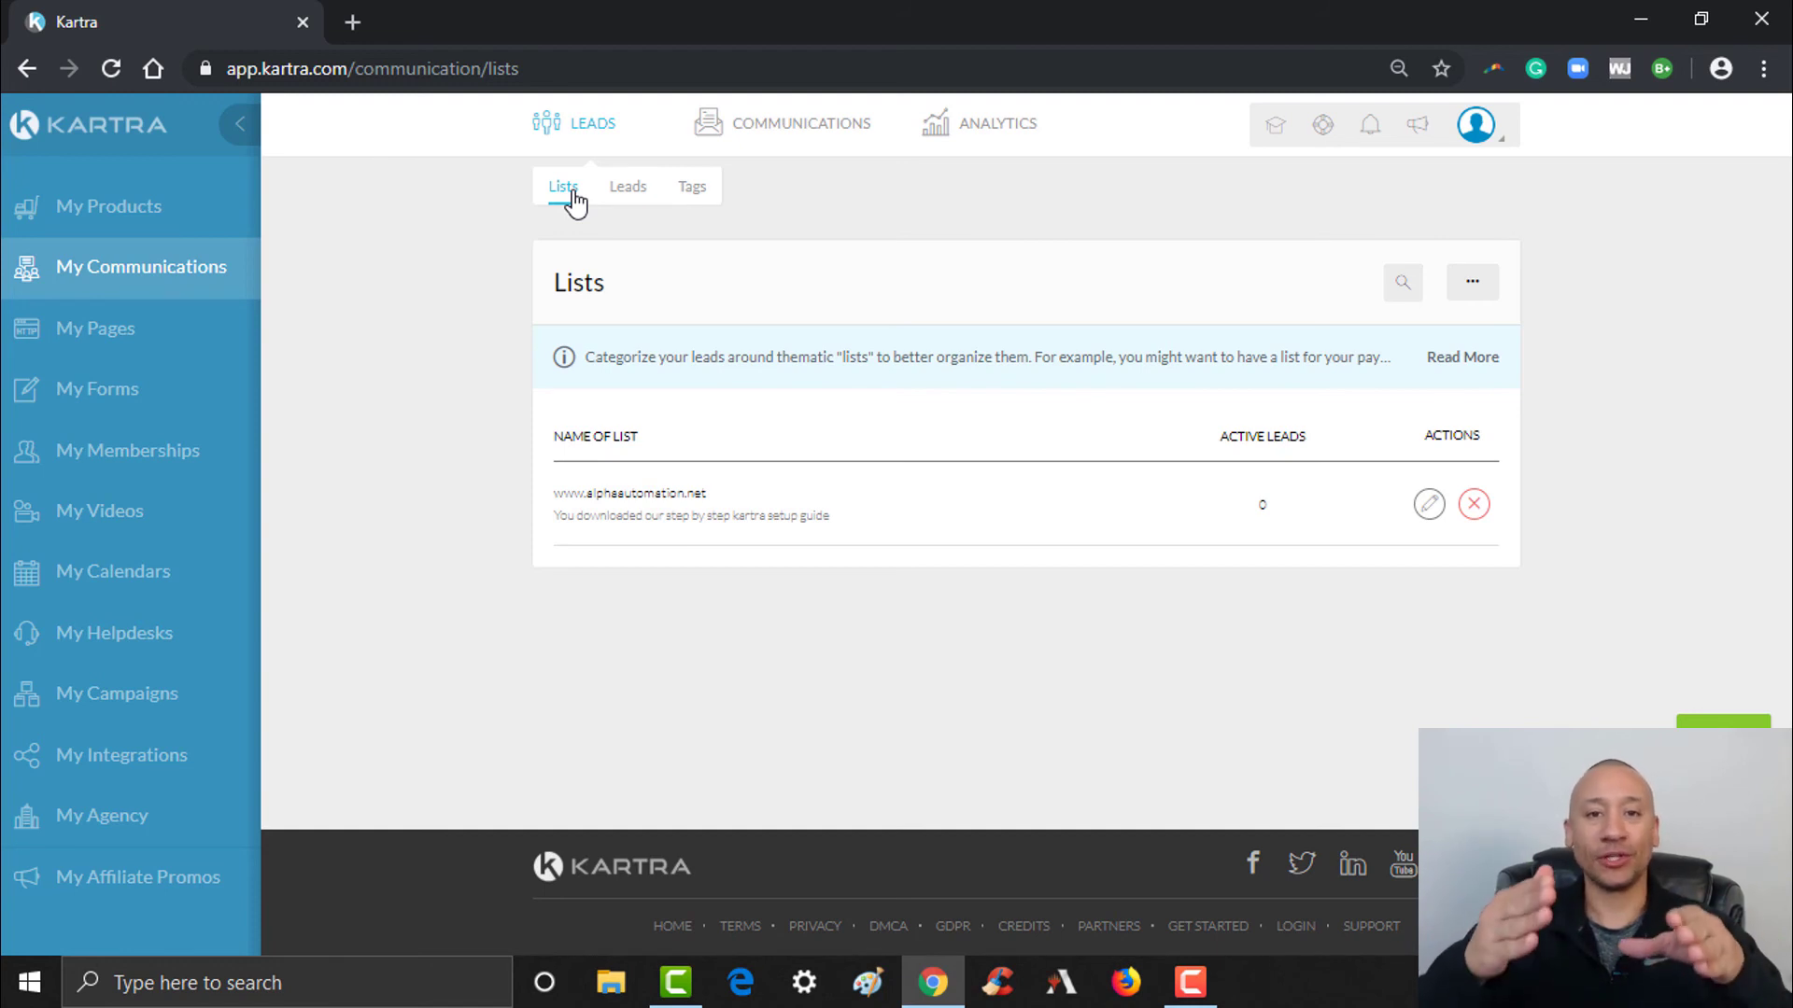
click(685, 201)
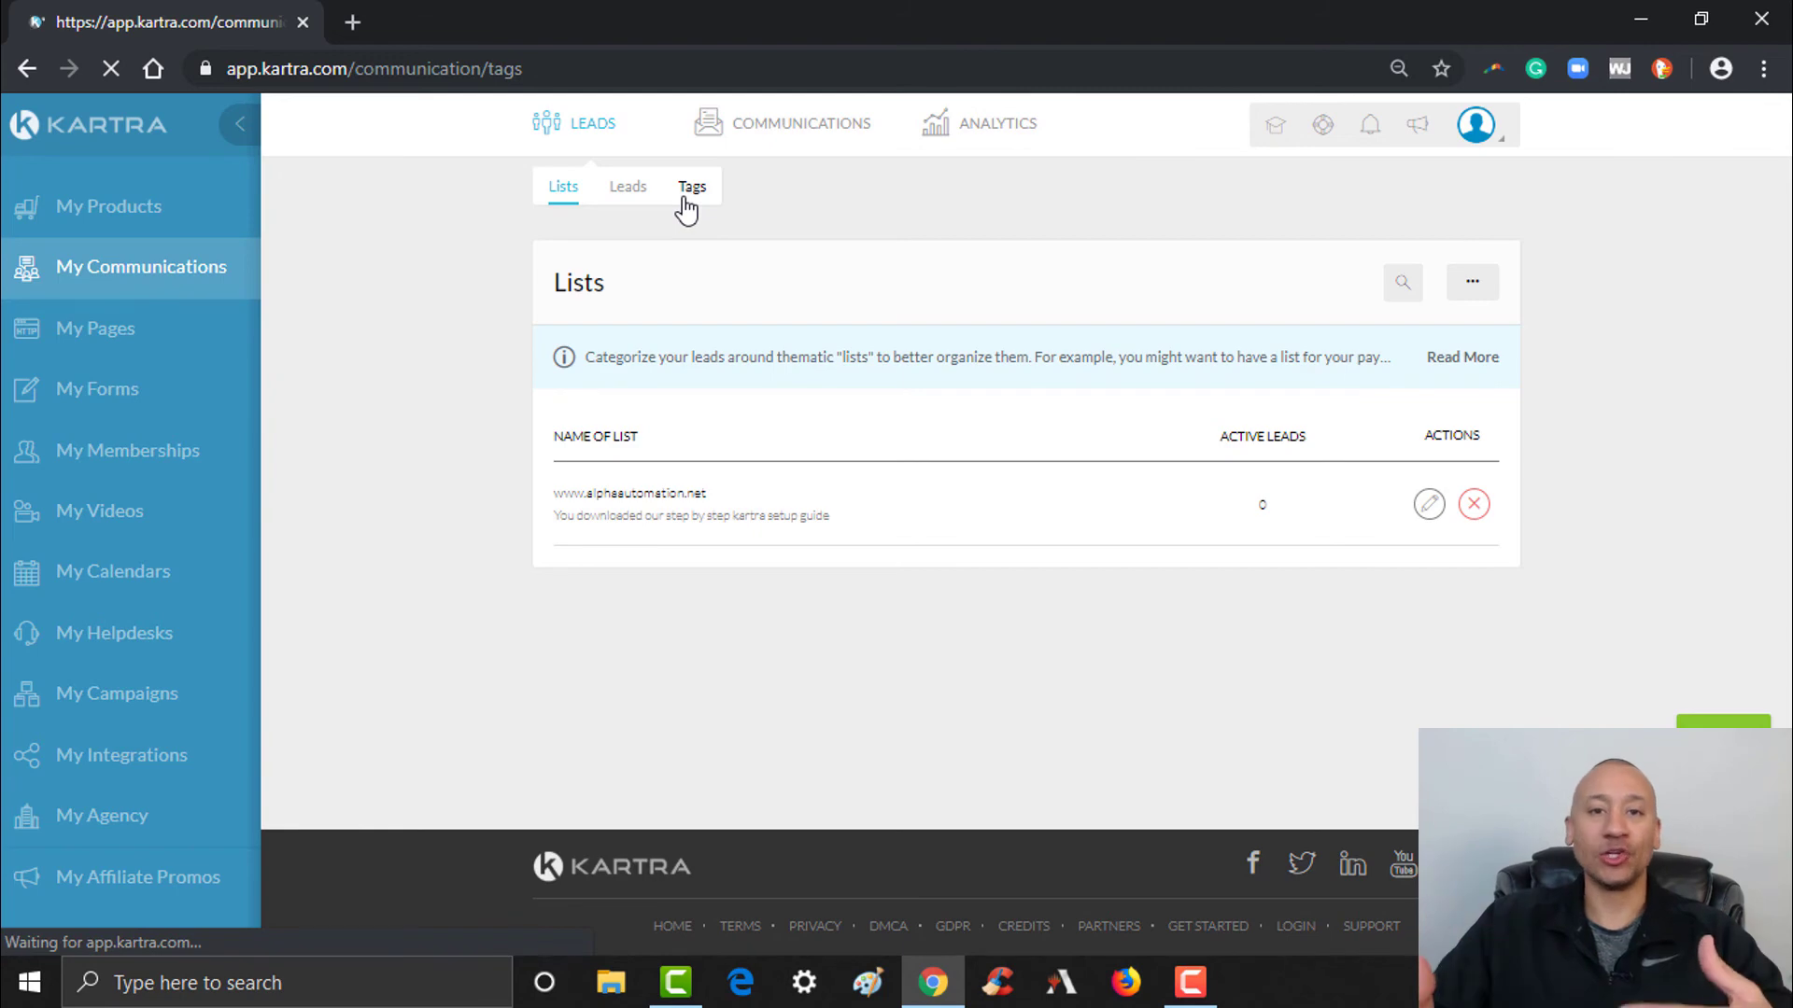